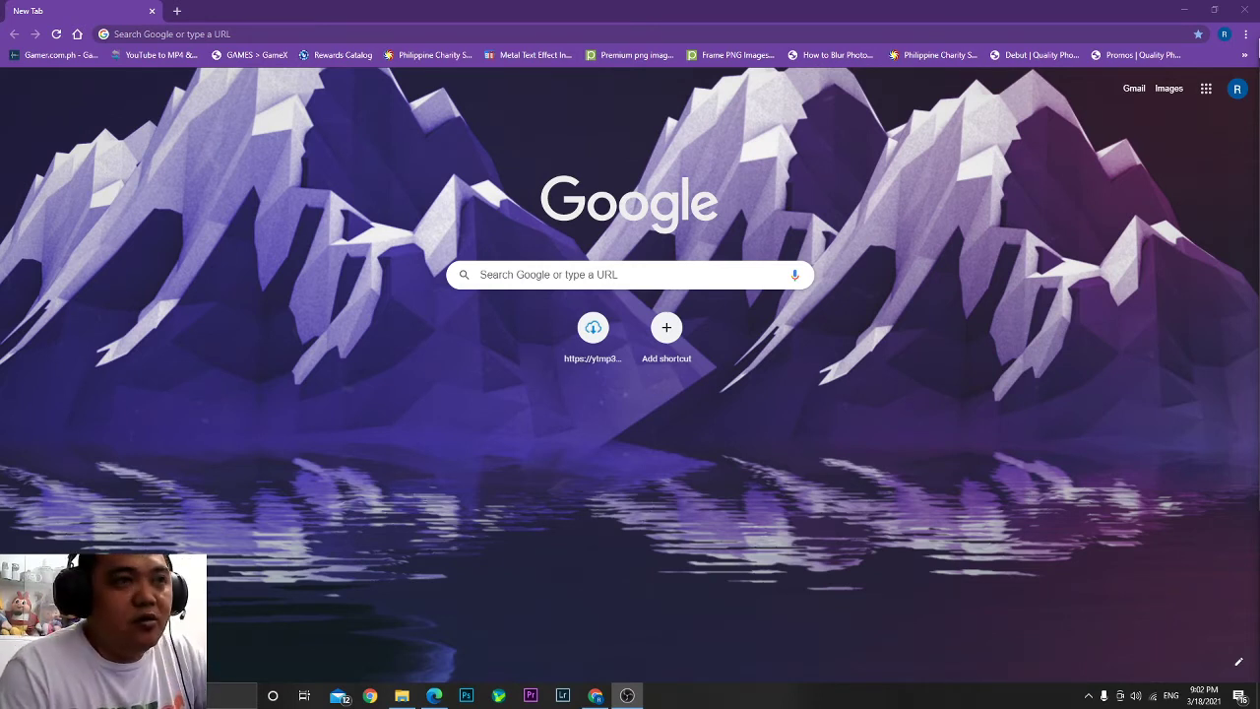
# Enter the router address 192.168.0.1 in Chrome's address bar.
pyautogui.click(193, 33)
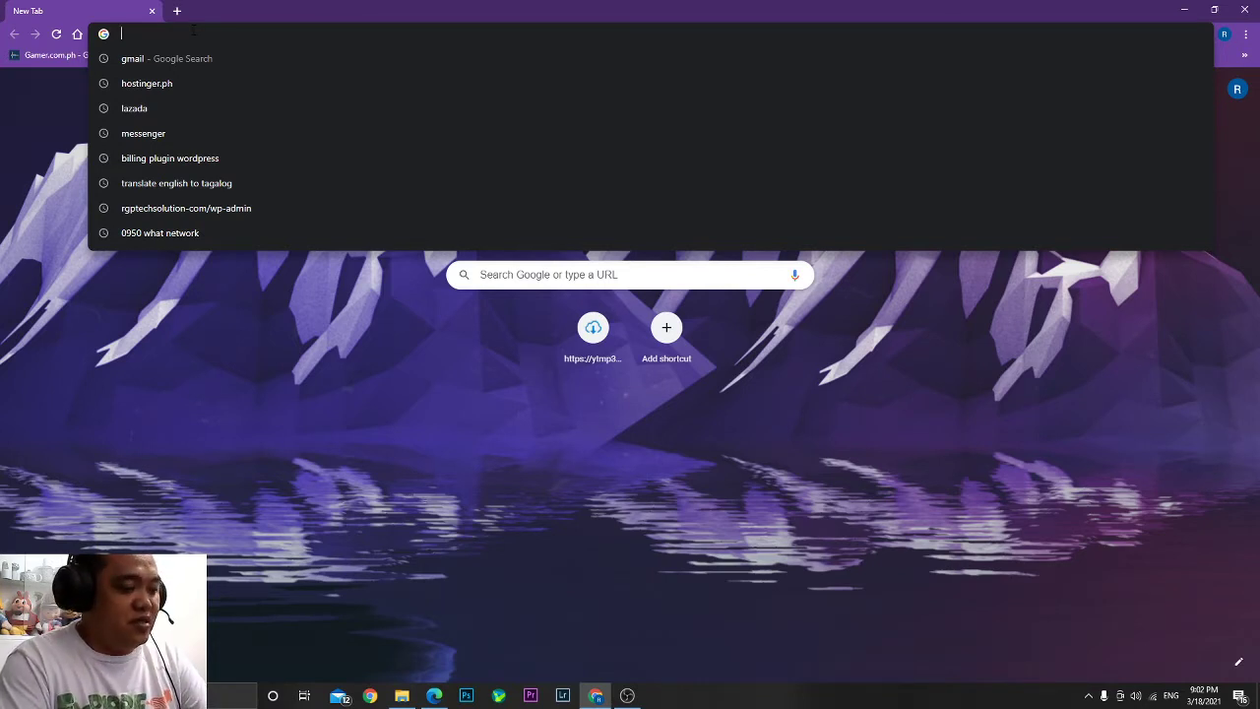
pyautogui.write('19')
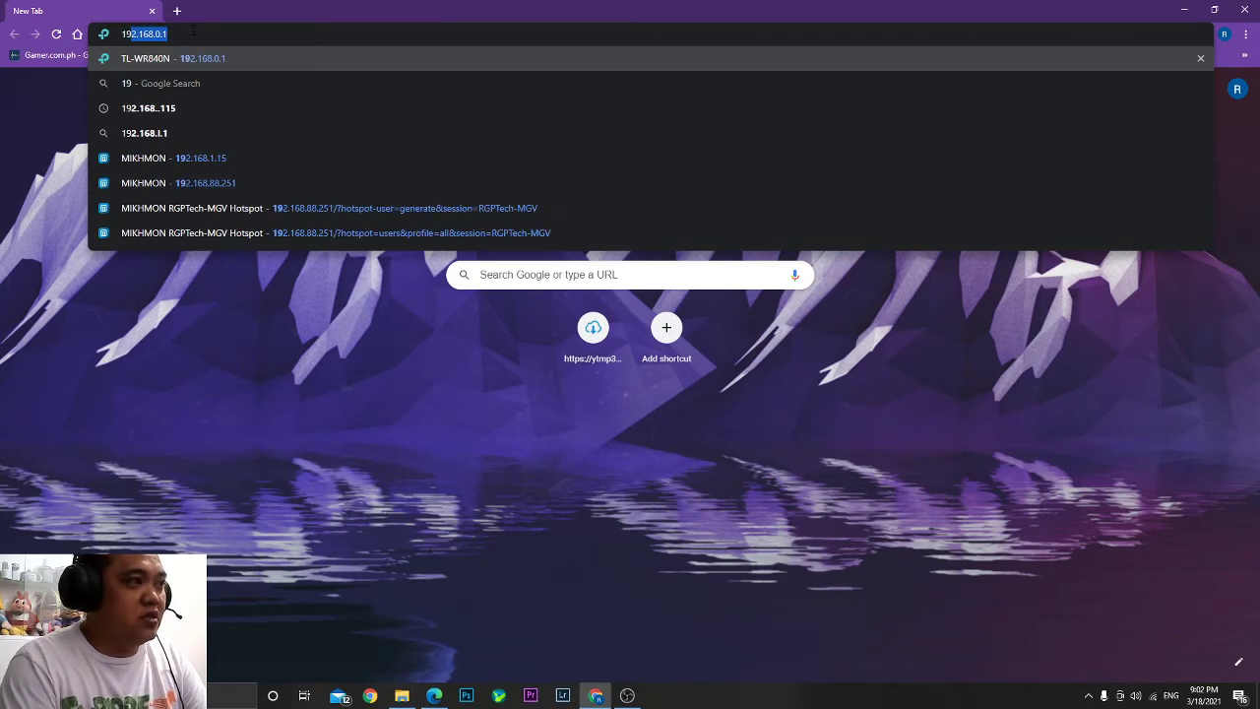
pyautogui.write('2')
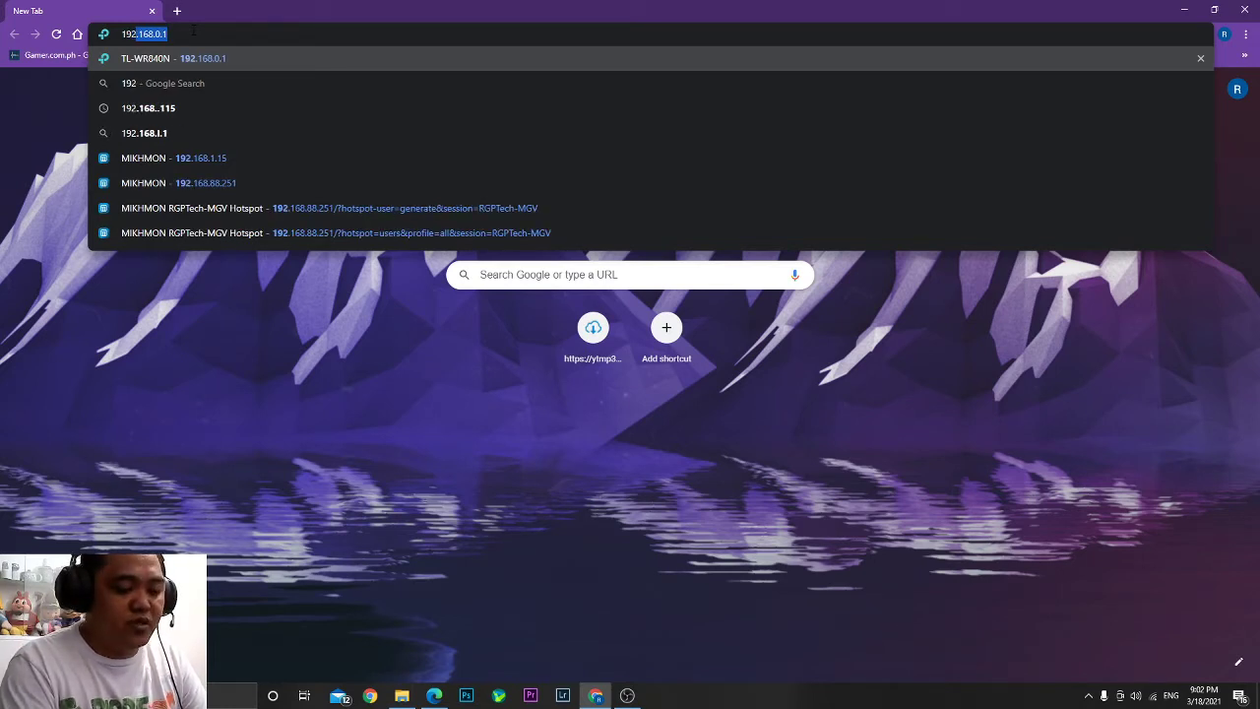
pyautogui.write('.168')
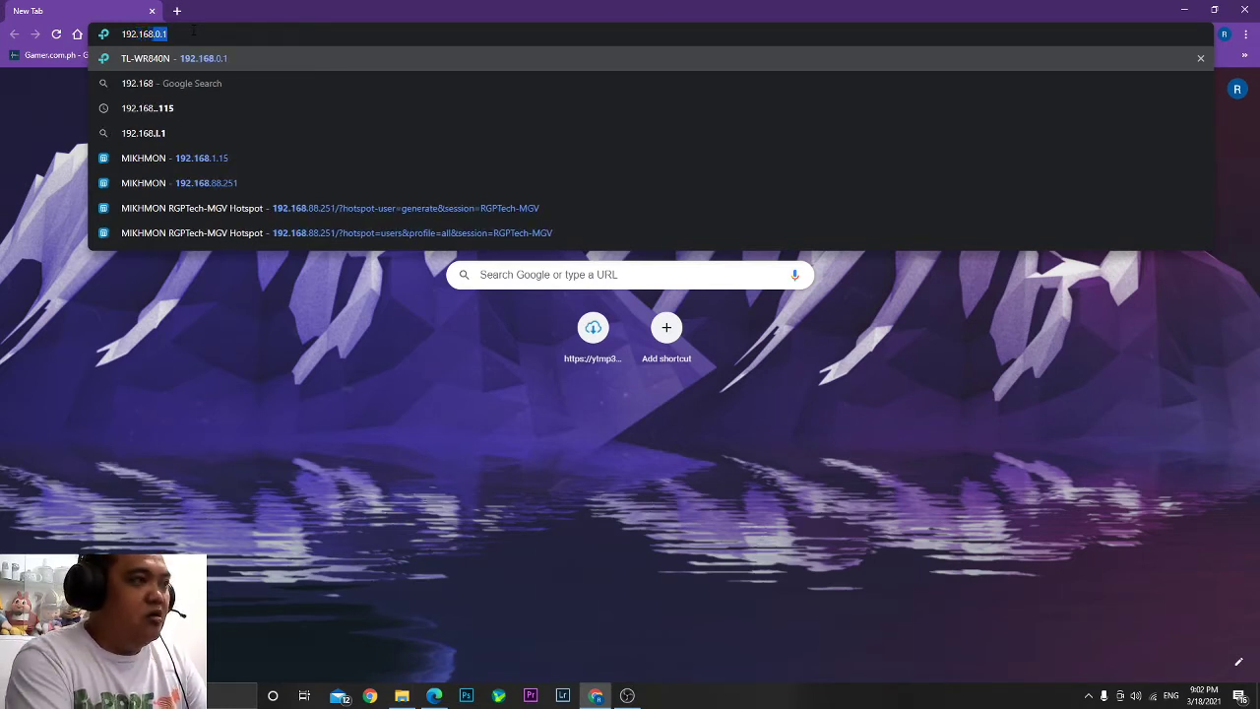
pyautogui.write('.0.1')
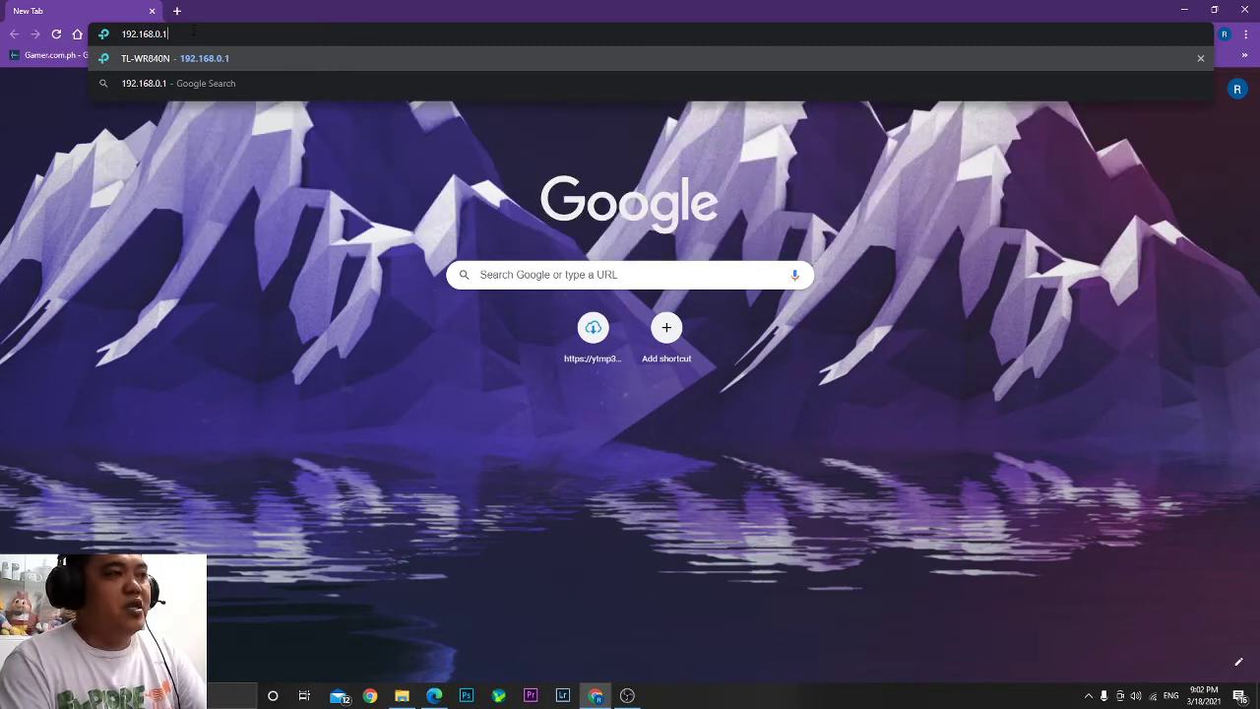
pyautogui.press('Return')
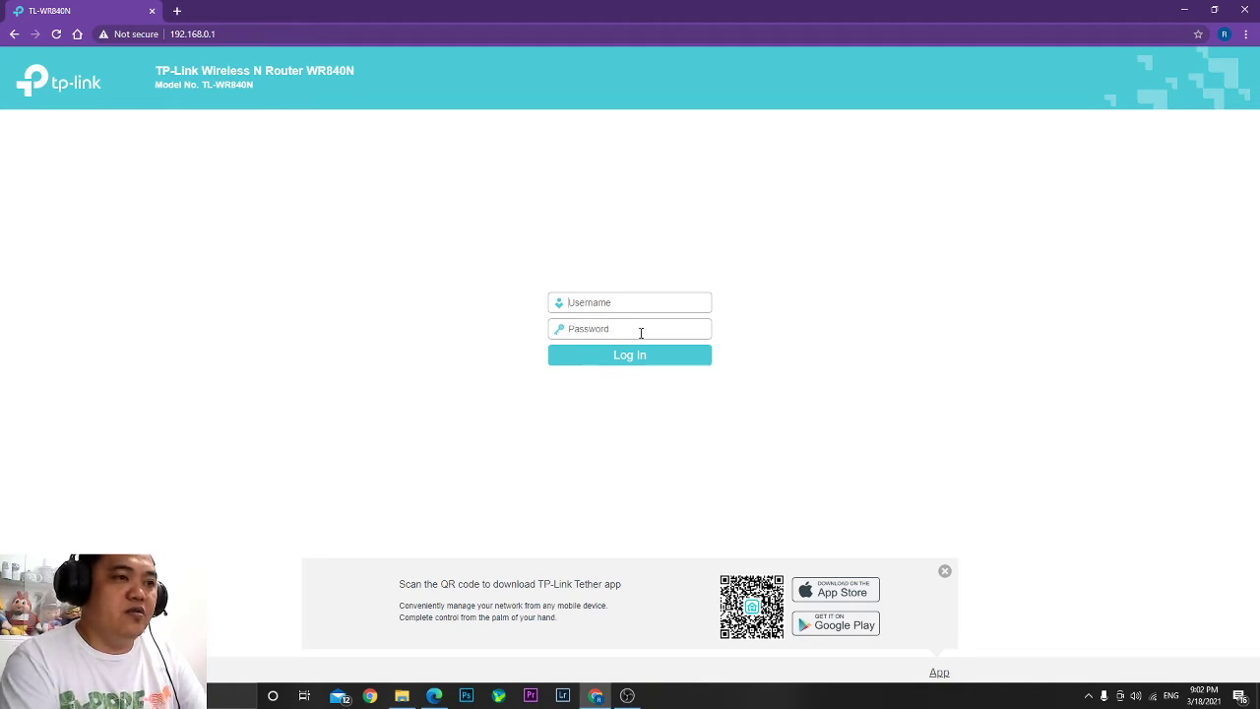
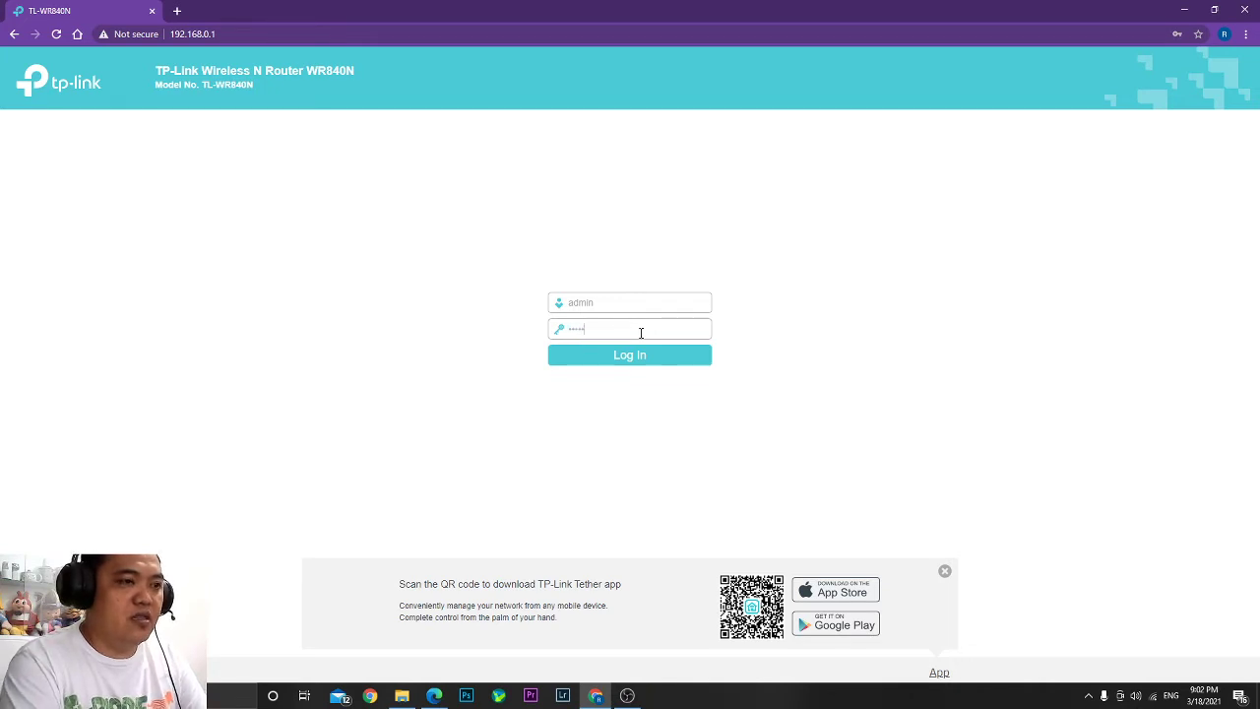
# Log in to the router with the admin username and password.
pyautogui.press('Return')
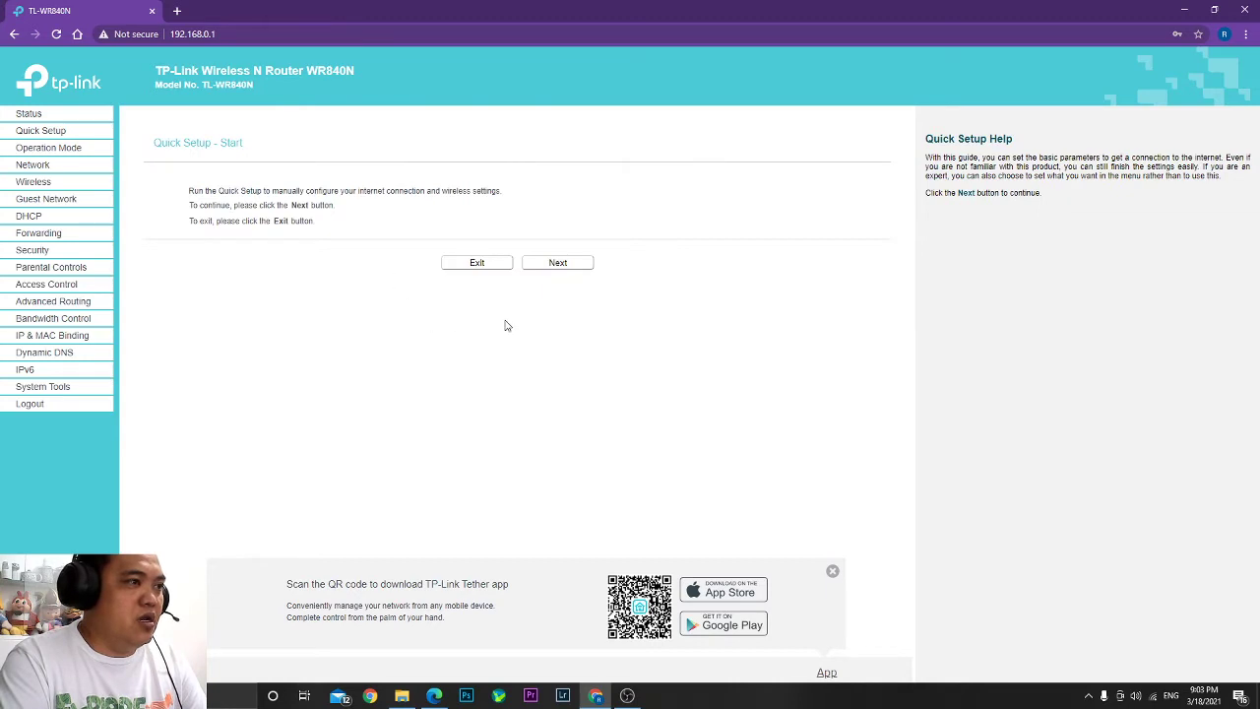
# Dismiss the password popup, view the Status page showing TP-Link_030E, and check the laptop's Wi-Fi list.
pyautogui.click(751, 206)
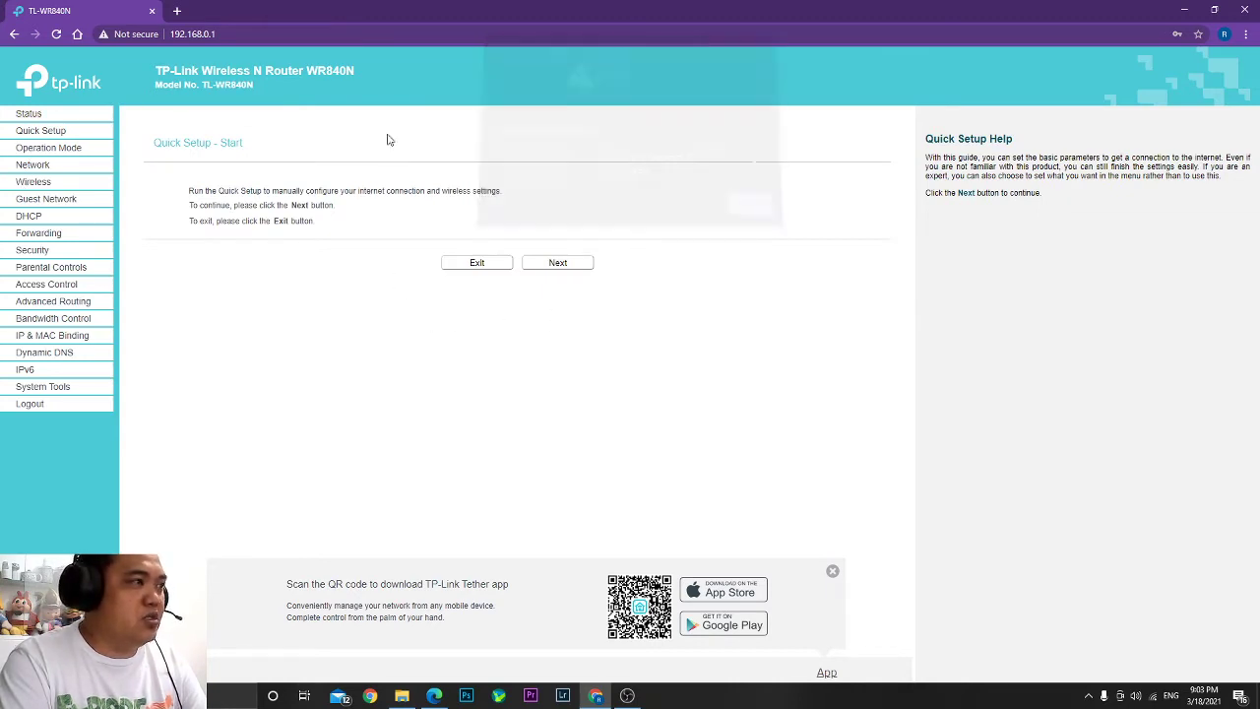
pyautogui.click(28, 115)
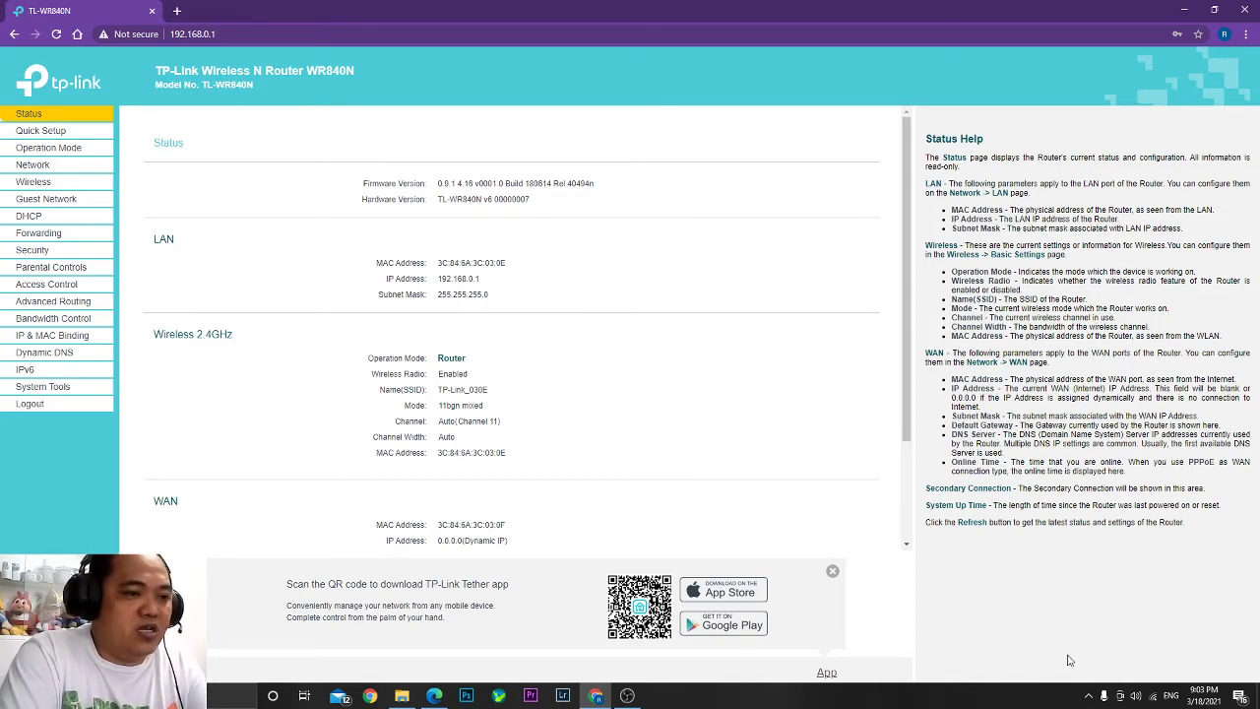
pyautogui.click(1154, 696)
pyautogui.click(1091, 382)
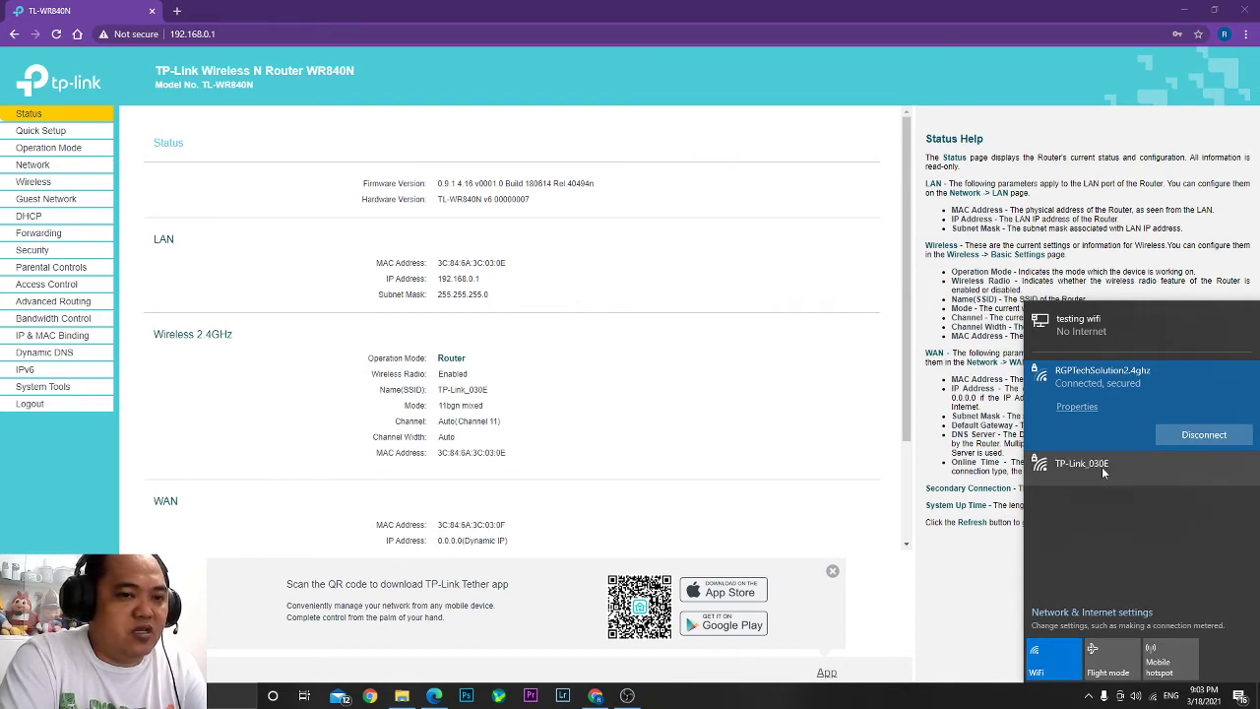
pyautogui.click(658, 410)
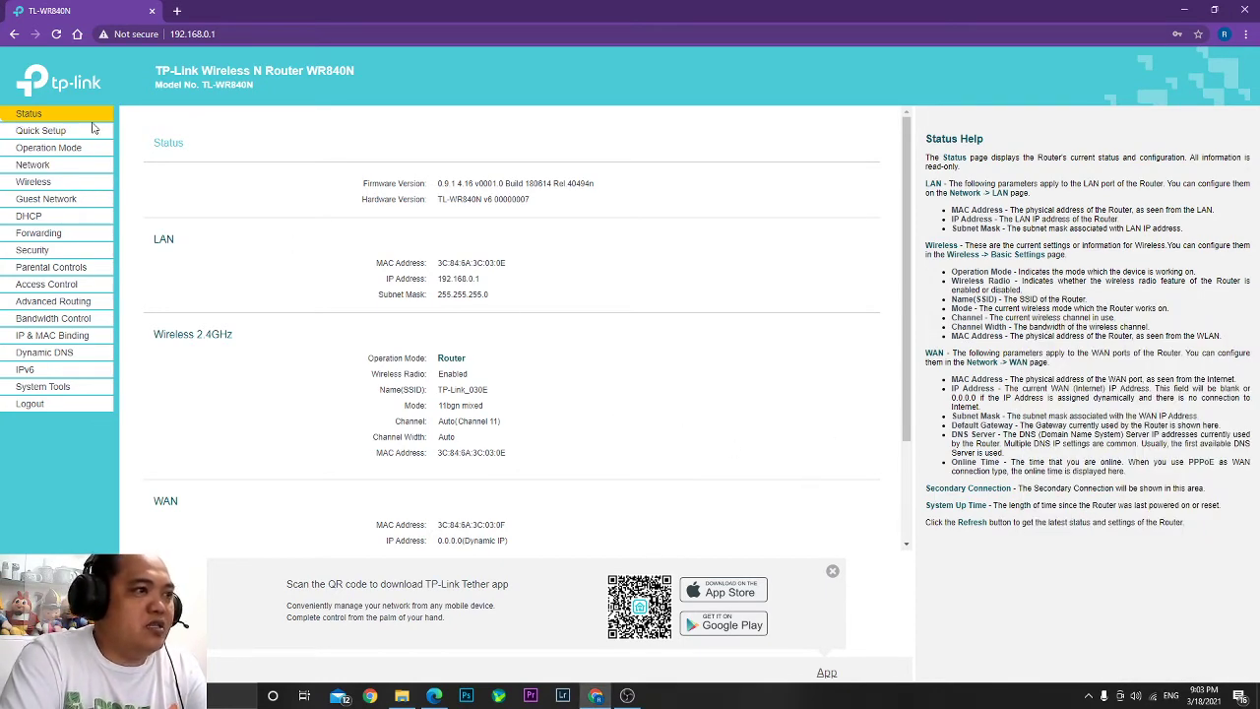
# On Wireless Settings, replace the network name TP-Link_030E with RGPTechSolution and save it.
pyautogui.click(35, 185)
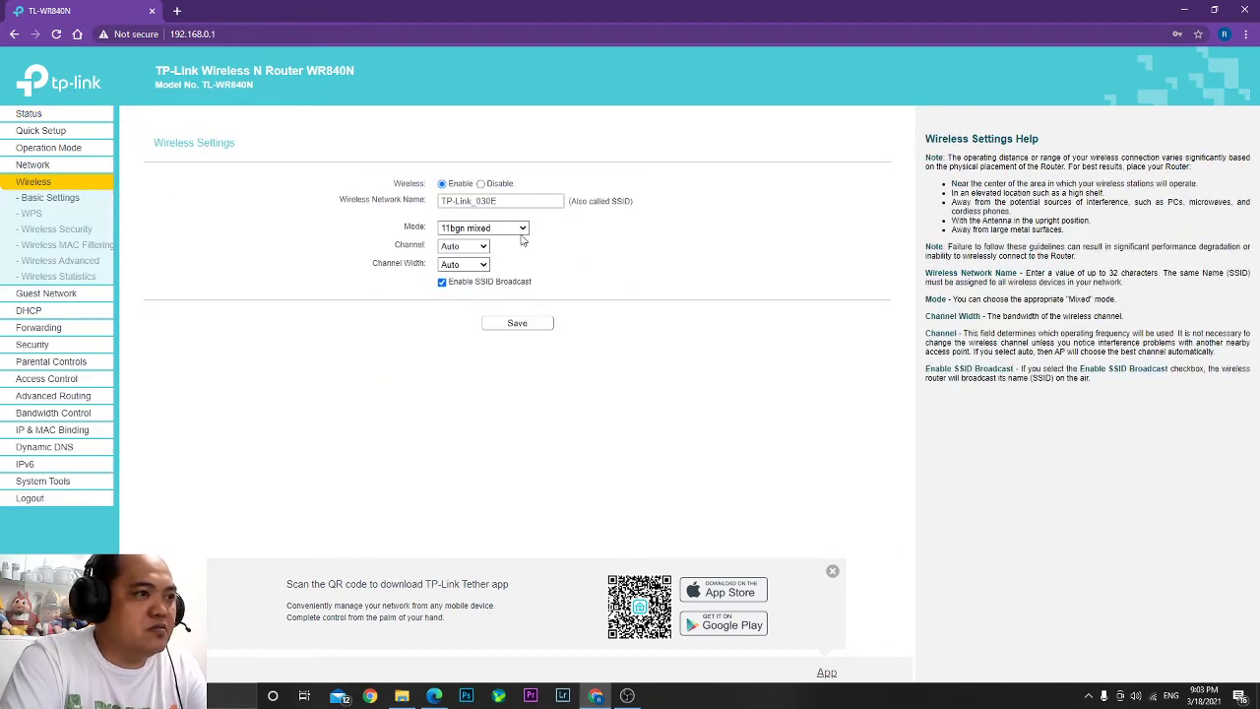
pyautogui.click(503, 200)
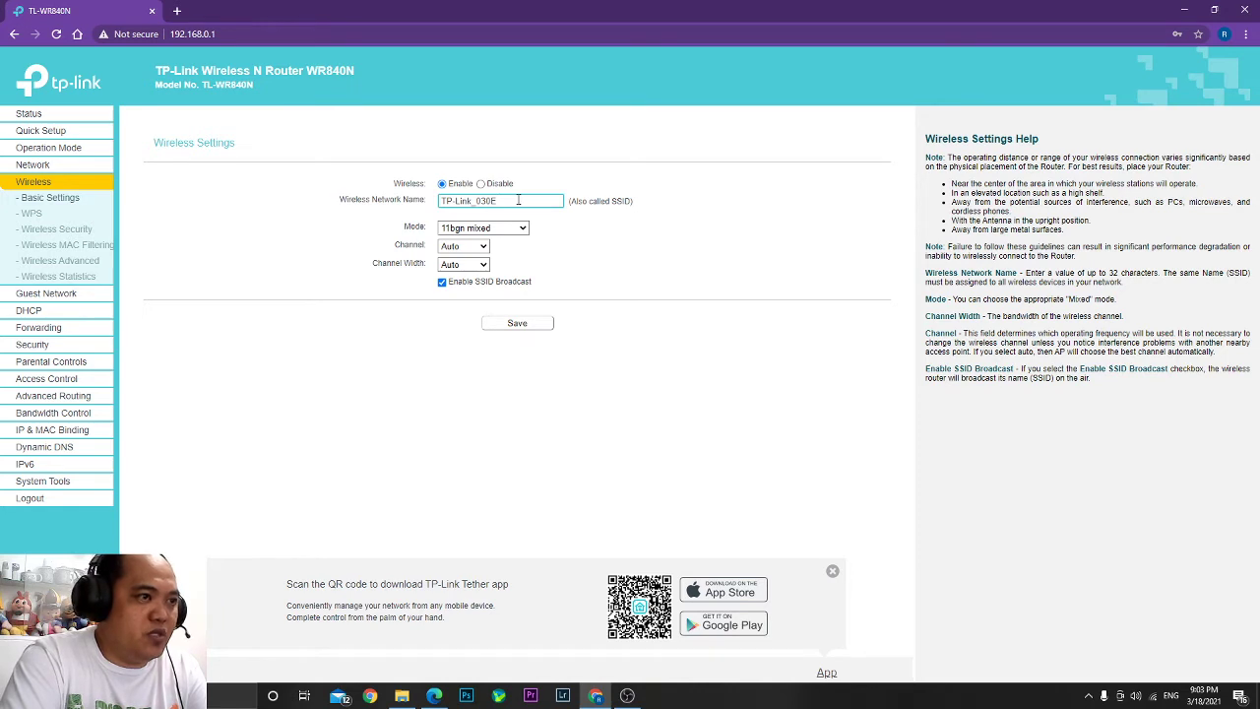
pyautogui.moveTo(518, 200); pyautogui.dragTo(394, 205)
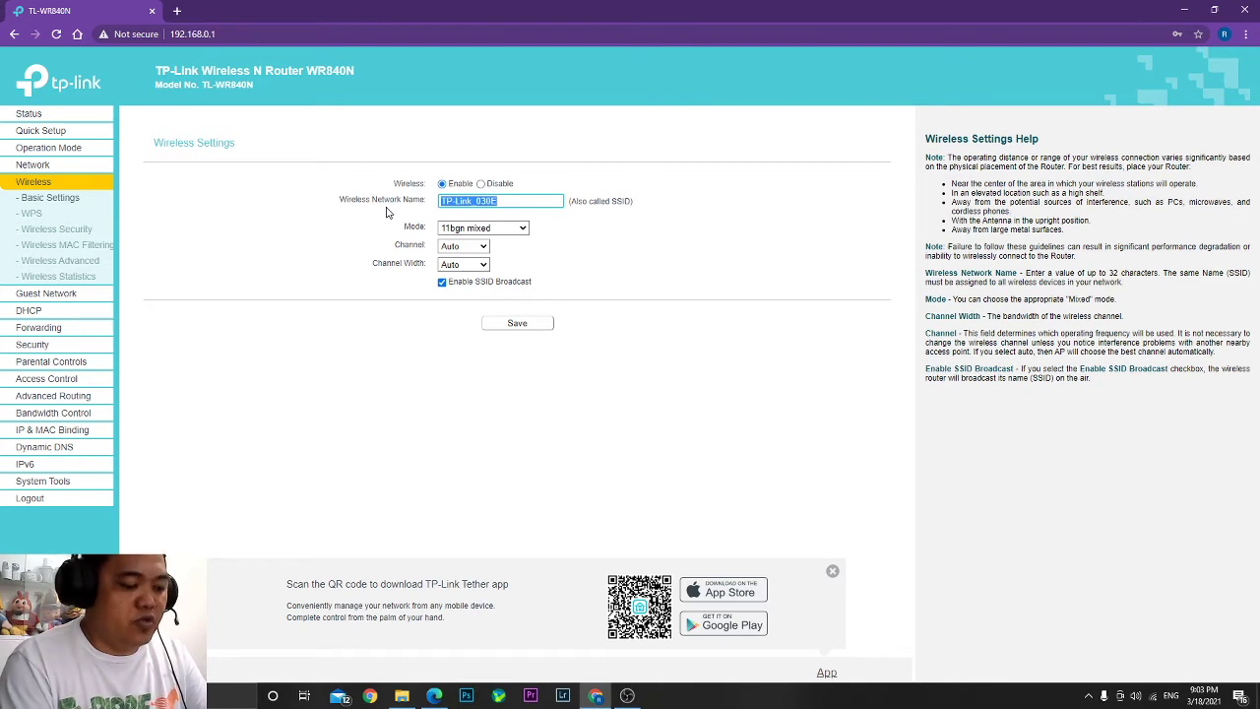
pyautogui.write('RGP')
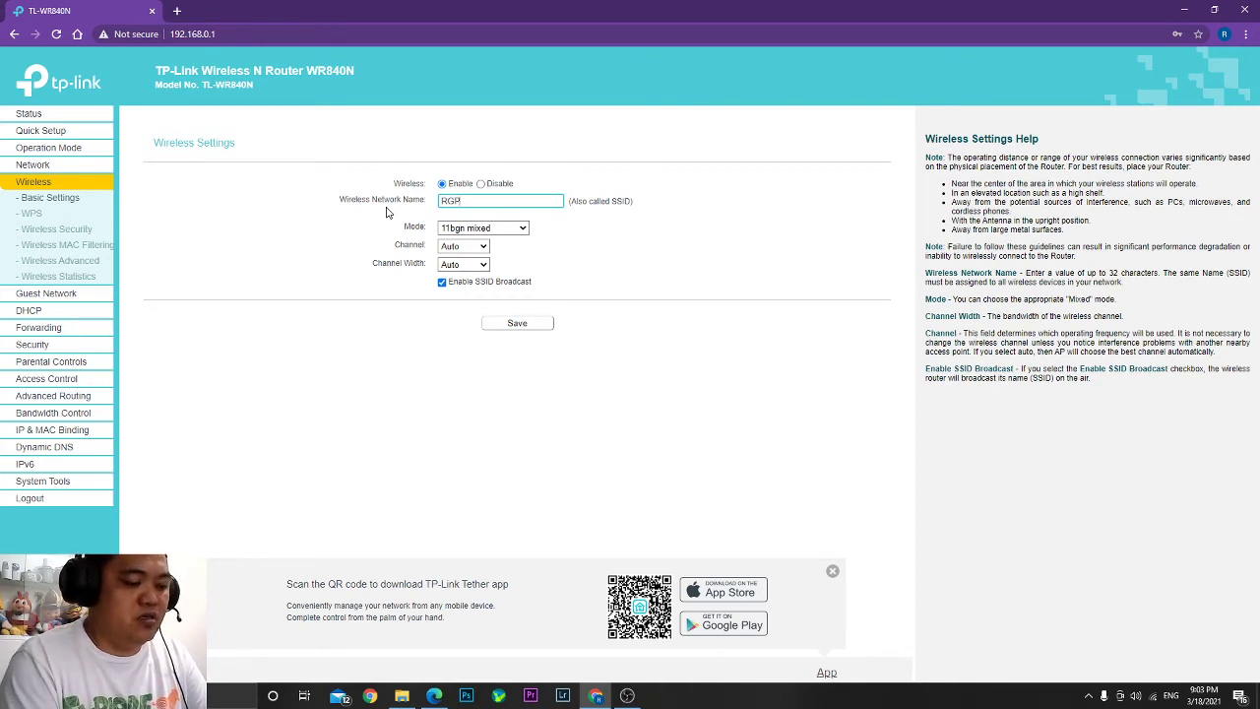
pyautogui.write('Tec')
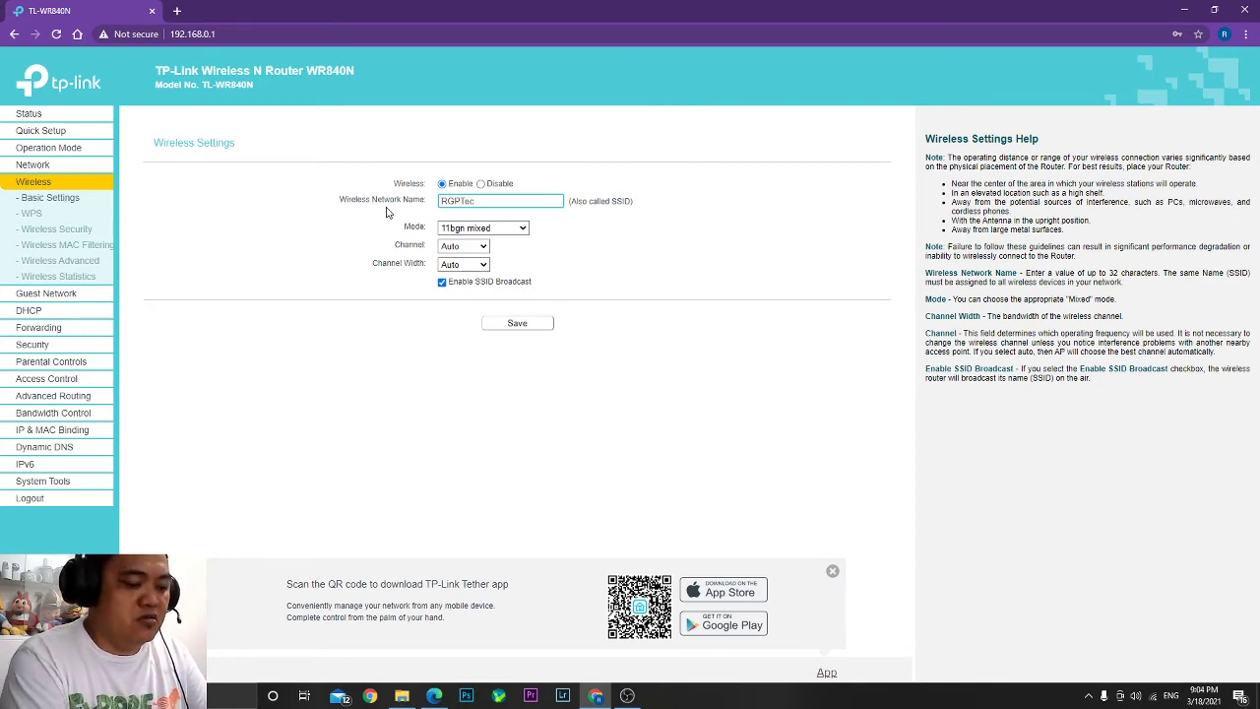
pyautogui.write('hSolution')
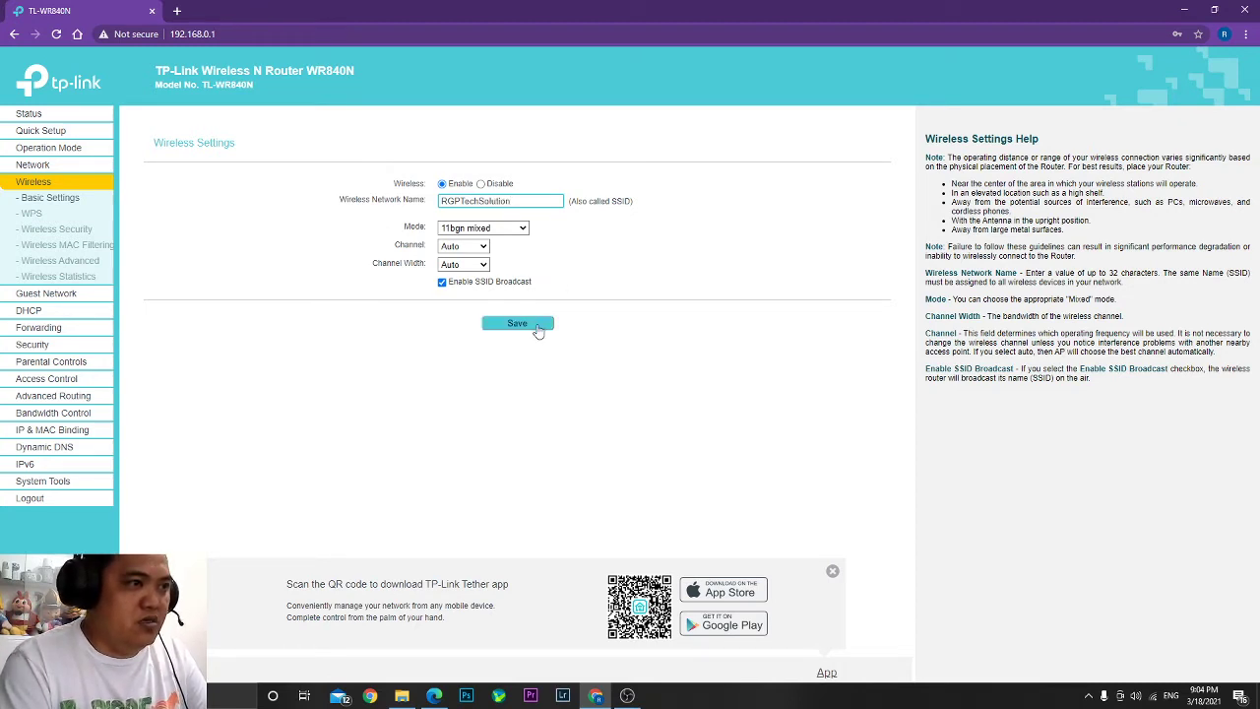
pyautogui.moveTo(508, 202); pyautogui.dragTo(386, 207)
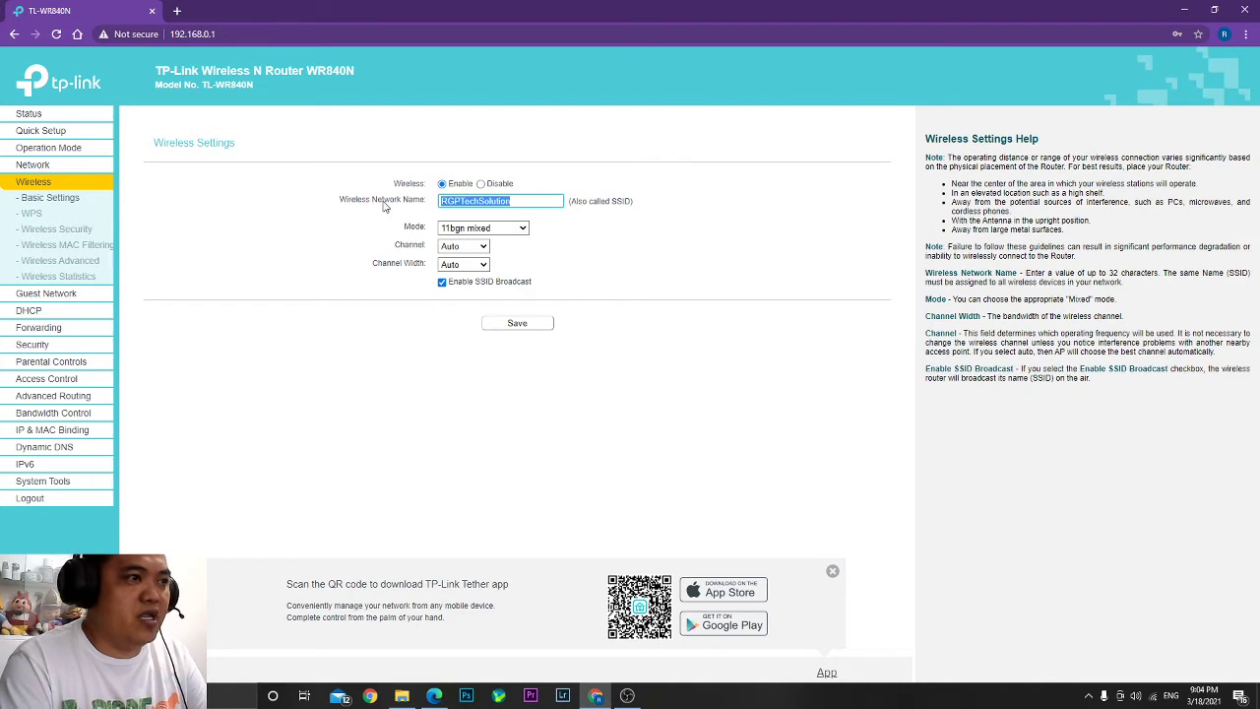
pyautogui.click(515, 330)
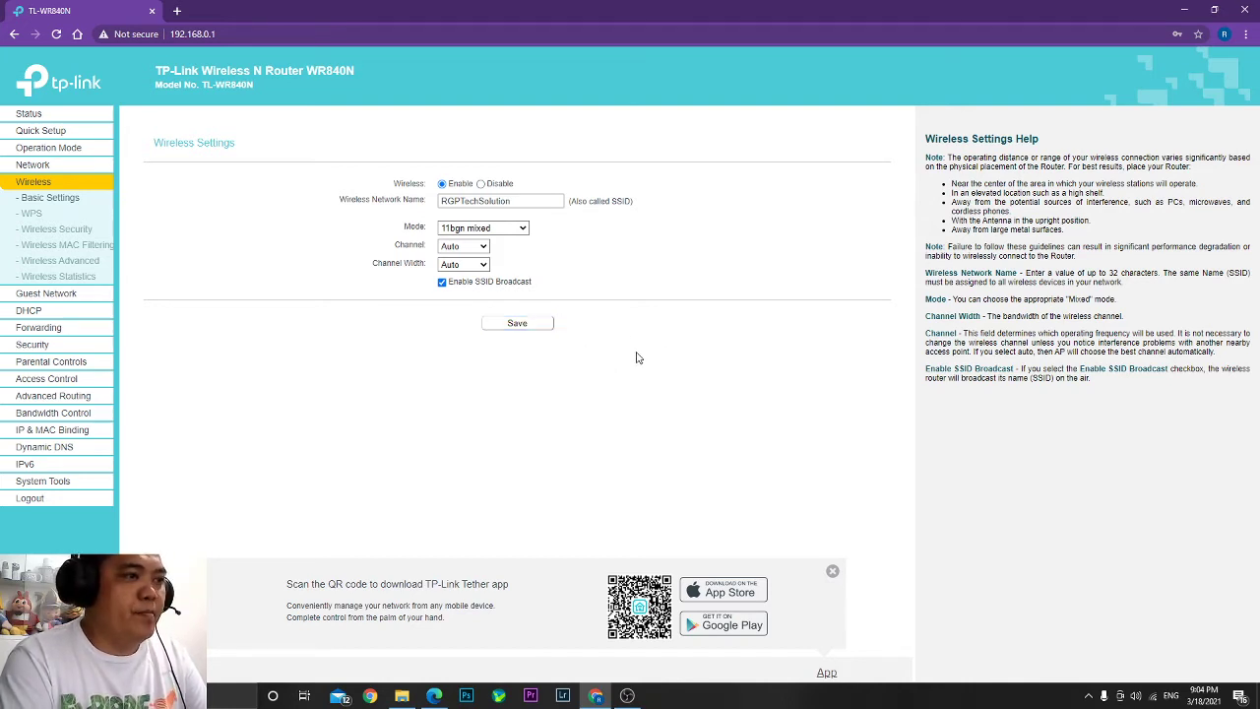
pyautogui.click(517, 323)
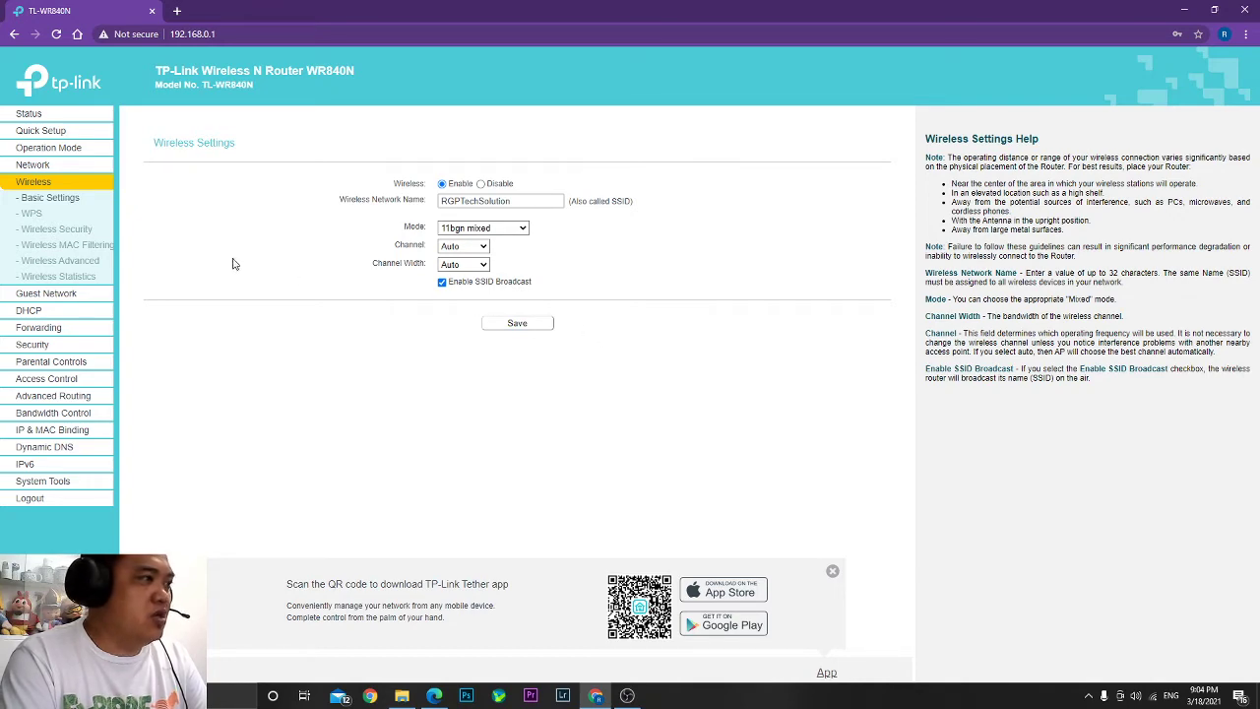
# Replace the Wireless Security password with a 5-character one and attempt to save it.
pyautogui.click(52, 229)
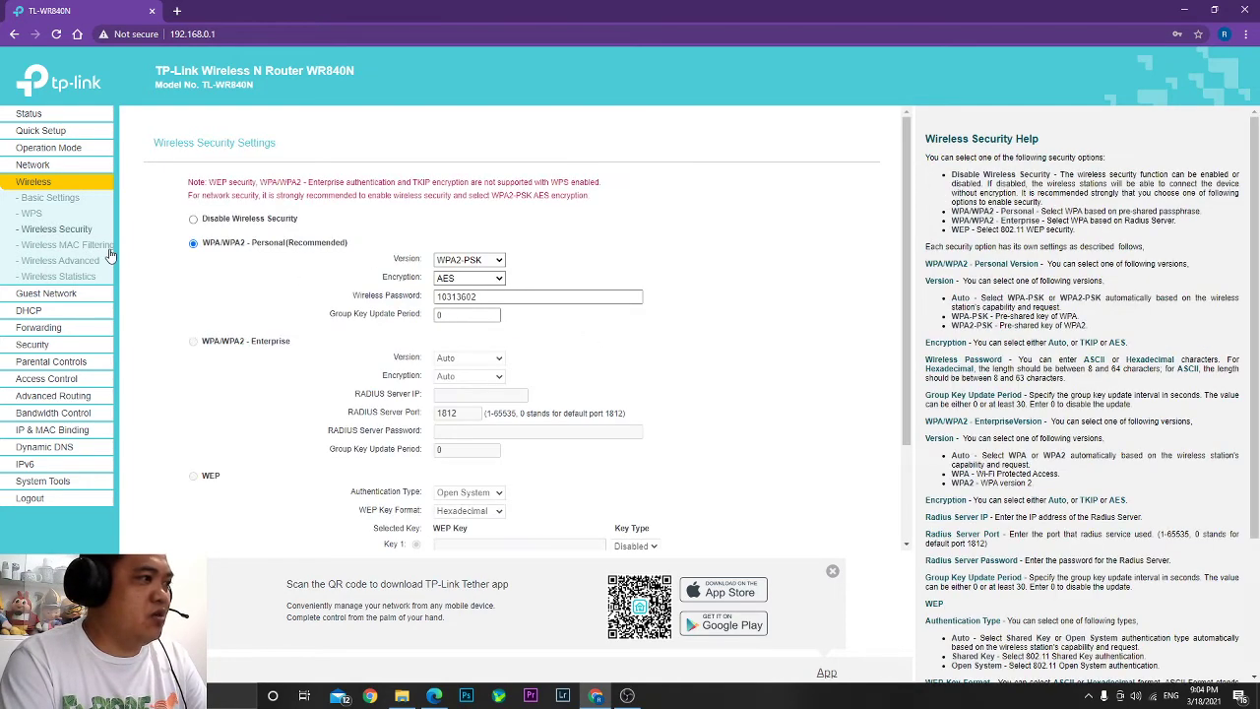
pyautogui.moveTo(481, 297); pyautogui.dragTo(405, 298)
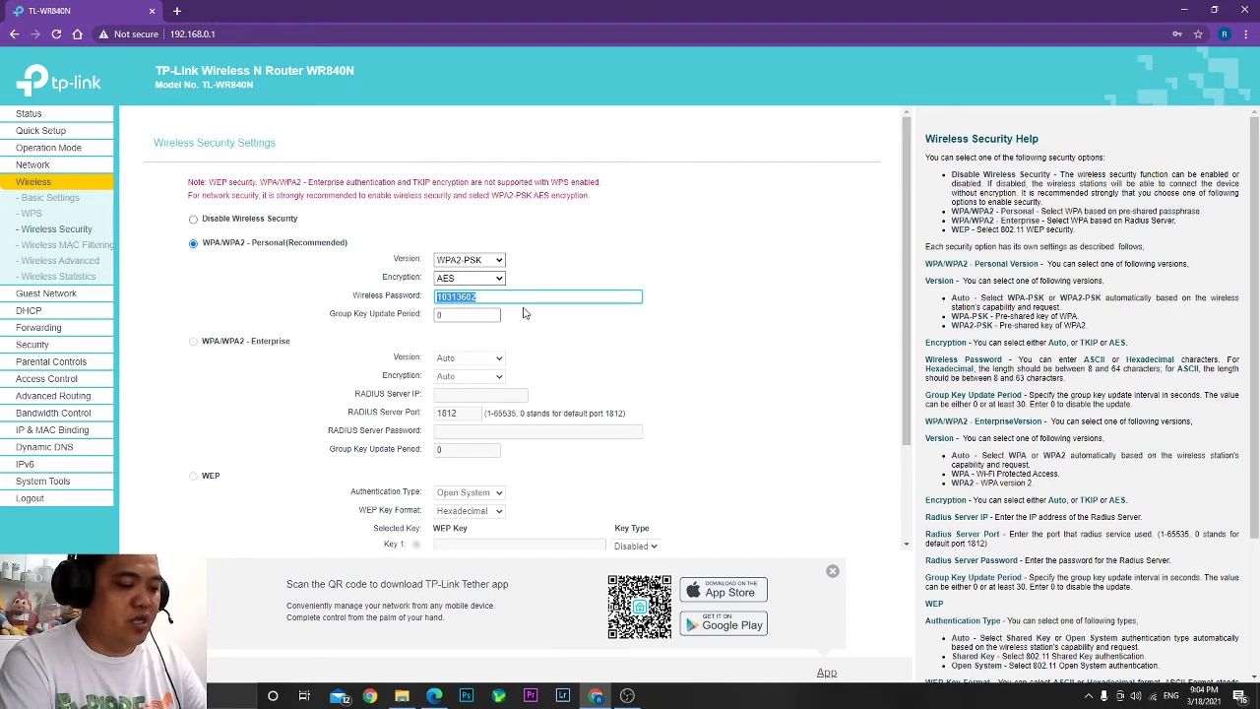
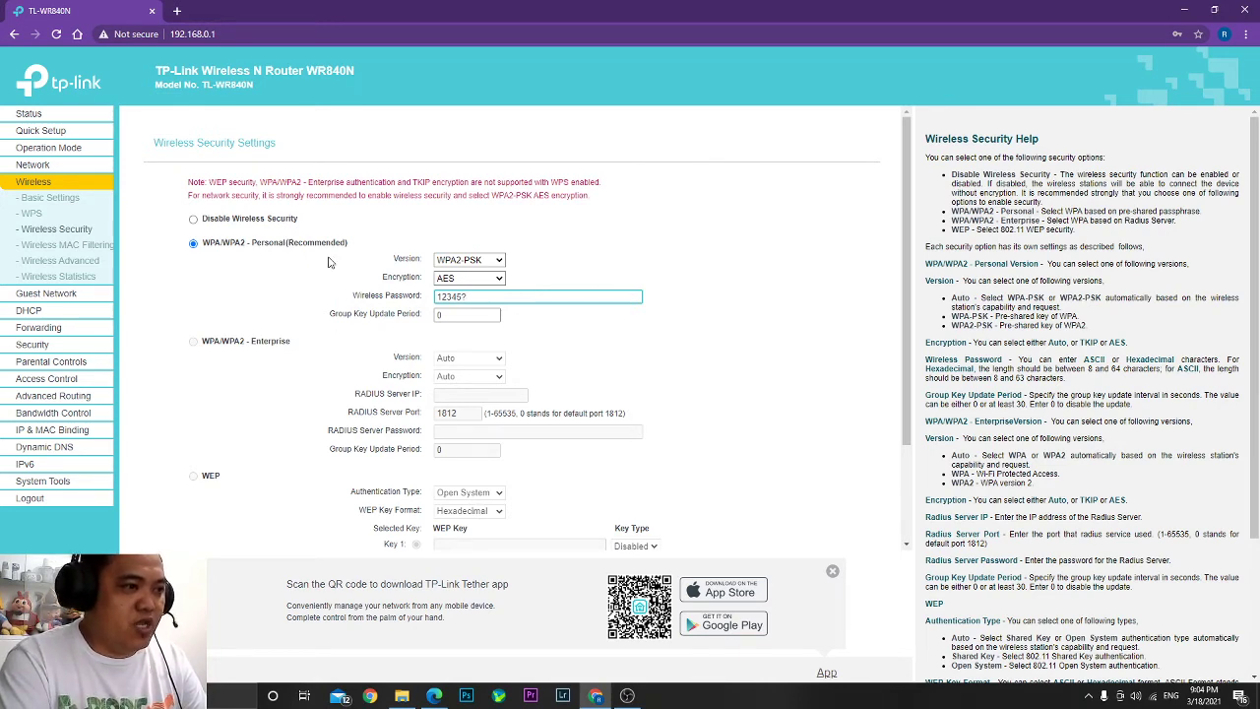
pyautogui.scroll(-3, 532, 439)
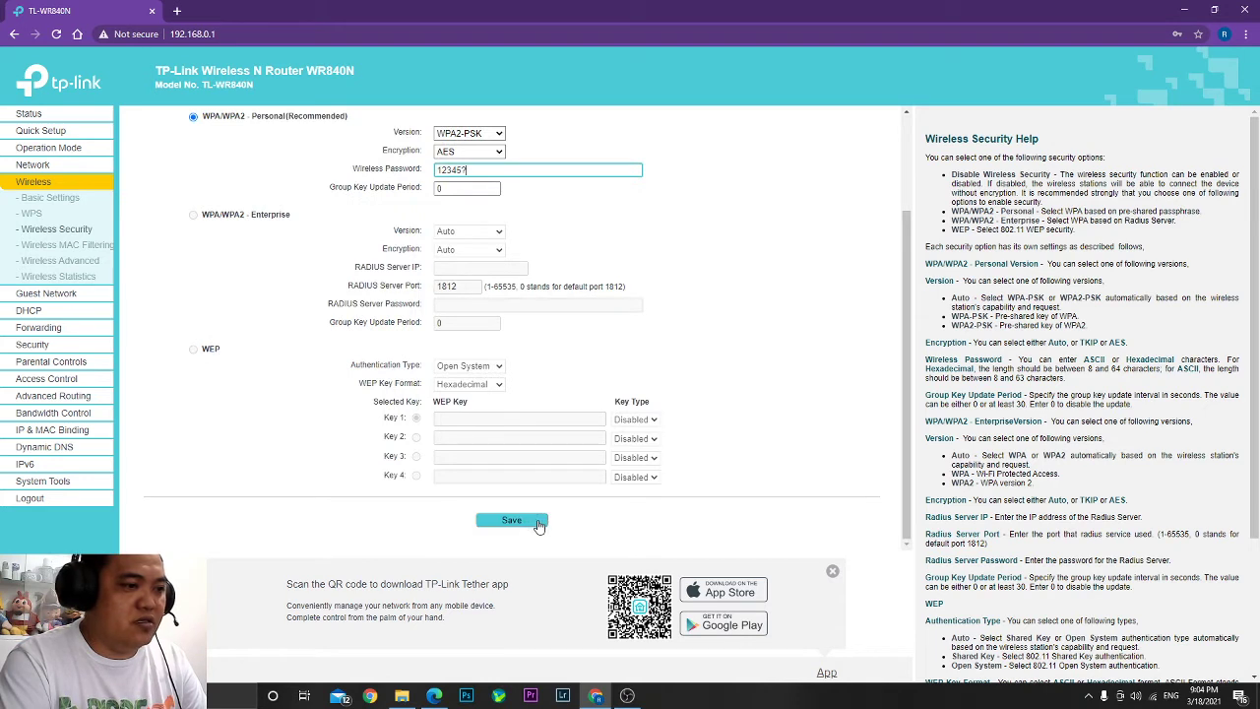
pyautogui.click(539, 523)
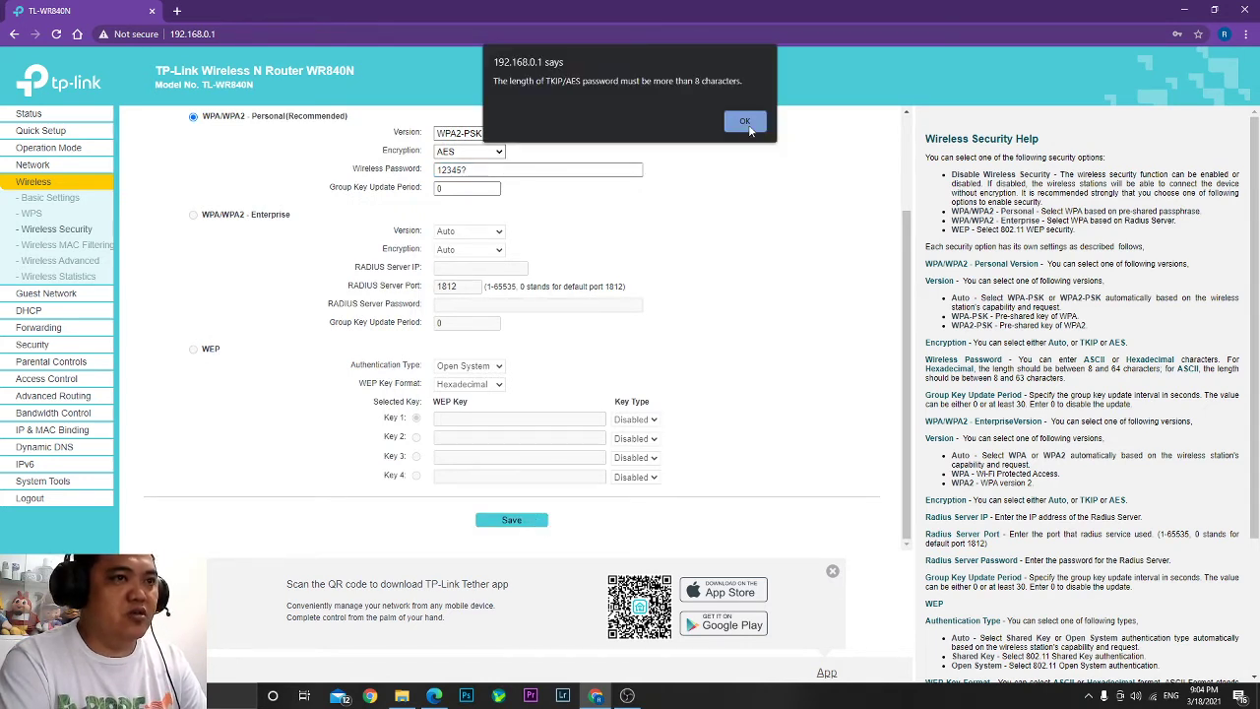
# Dismiss the 8-character password warning, retry saving, and dismiss the warning again.
pyautogui.click(749, 125)
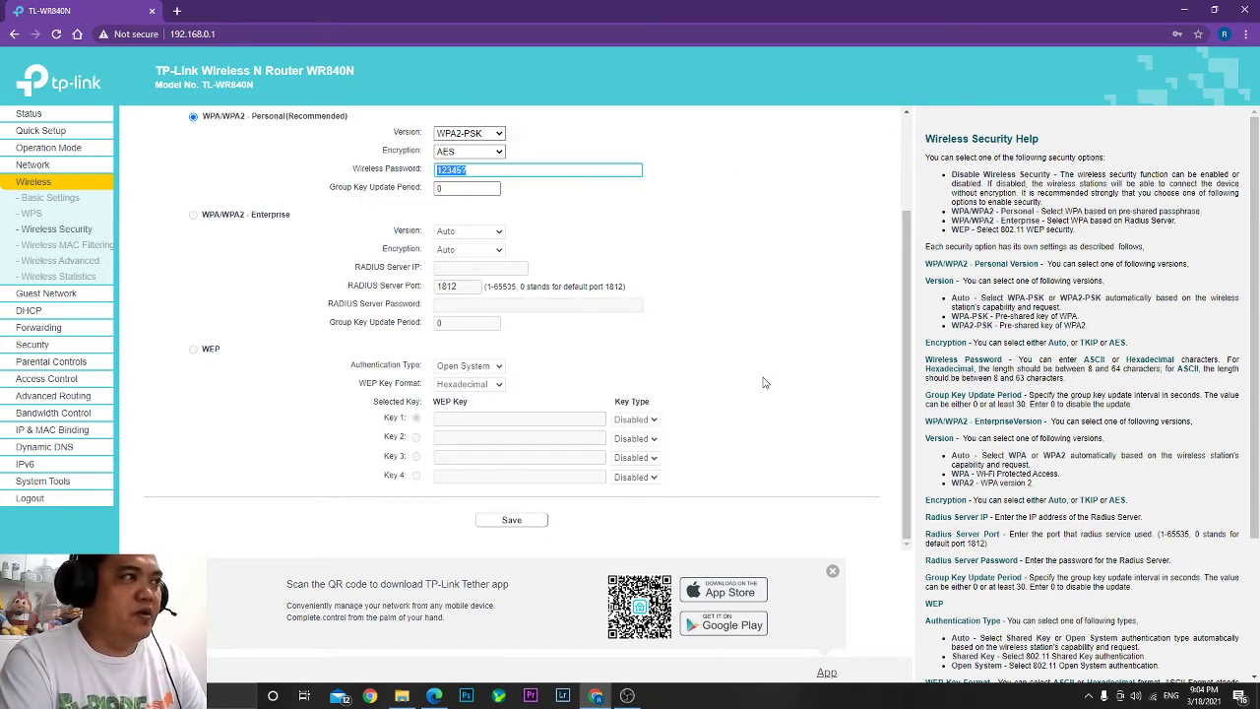
pyautogui.click(531, 520)
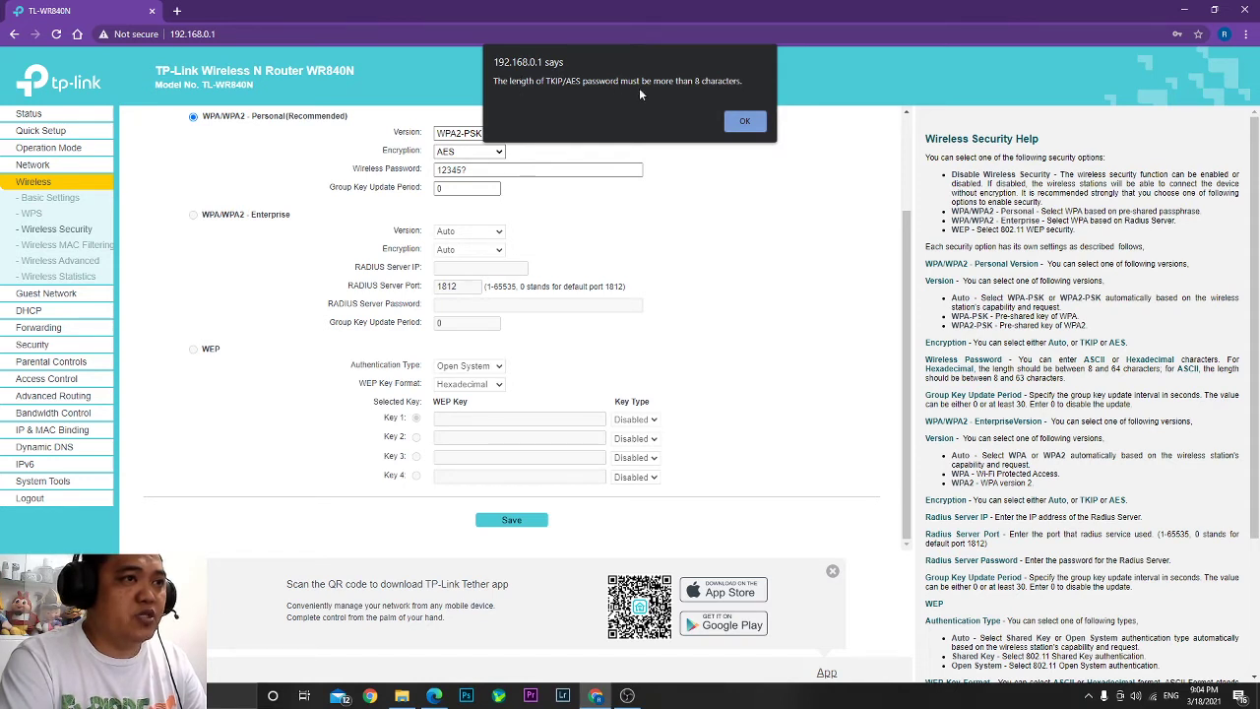
pyautogui.click(744, 119)
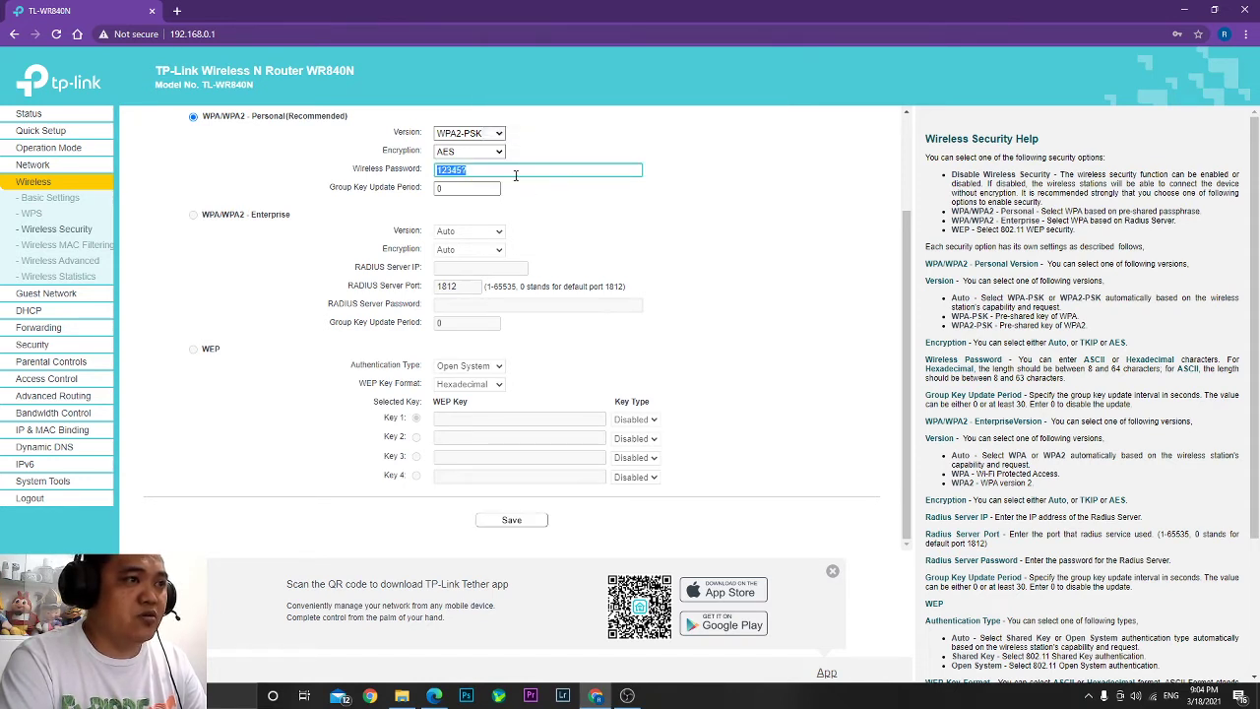
# Lengthen the Wi-Fi password past 8 characters, save it, and go to System Tools.
pyautogui.click(438, 170)
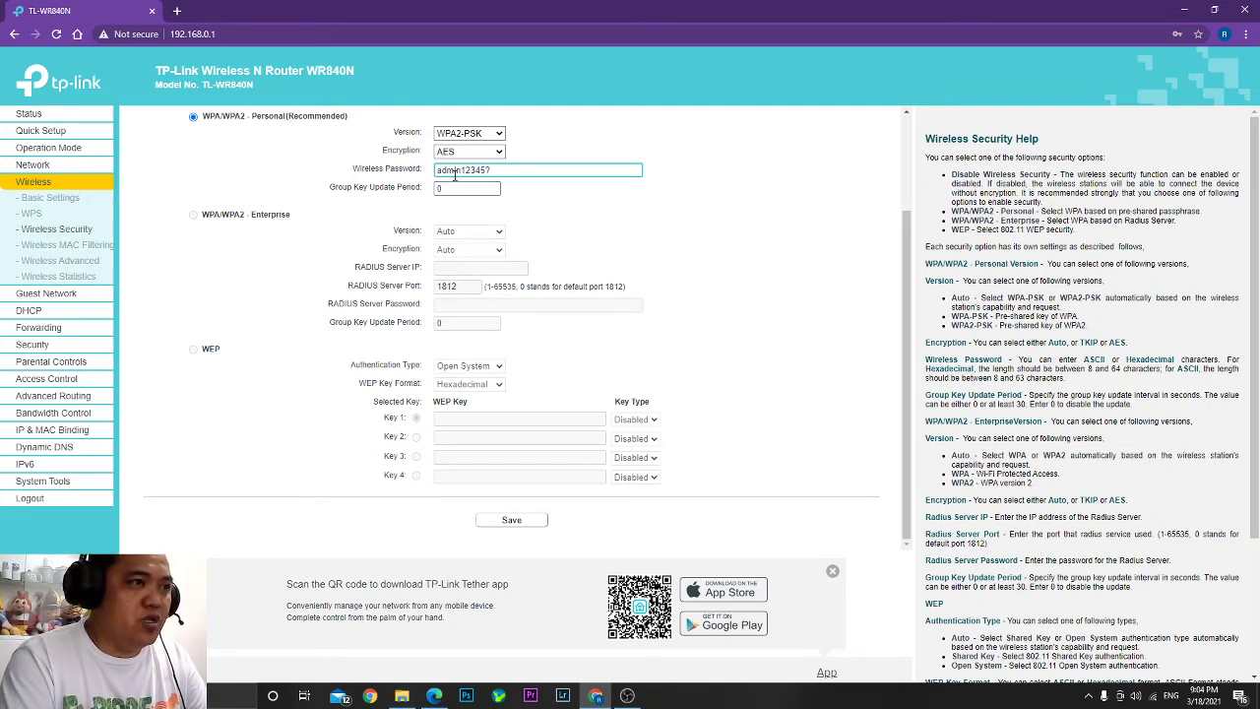
pyautogui.press('Home')
pyautogui.press('Delete')
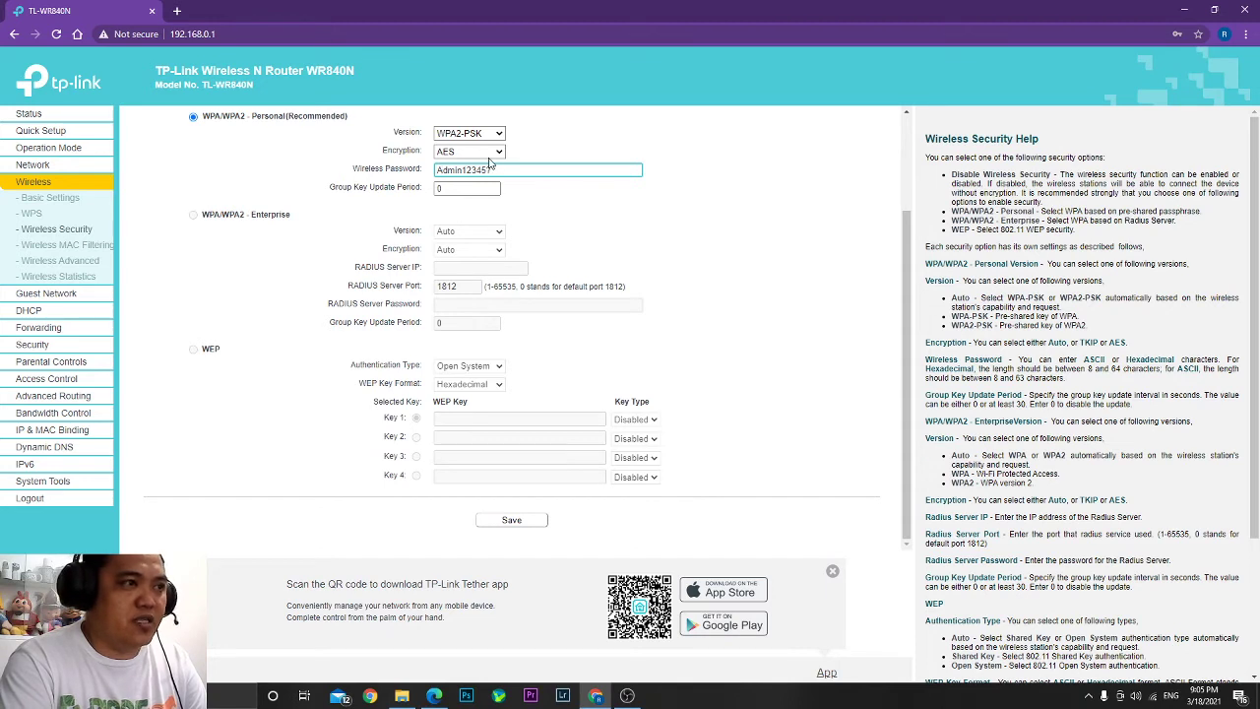
pyautogui.click(514, 520)
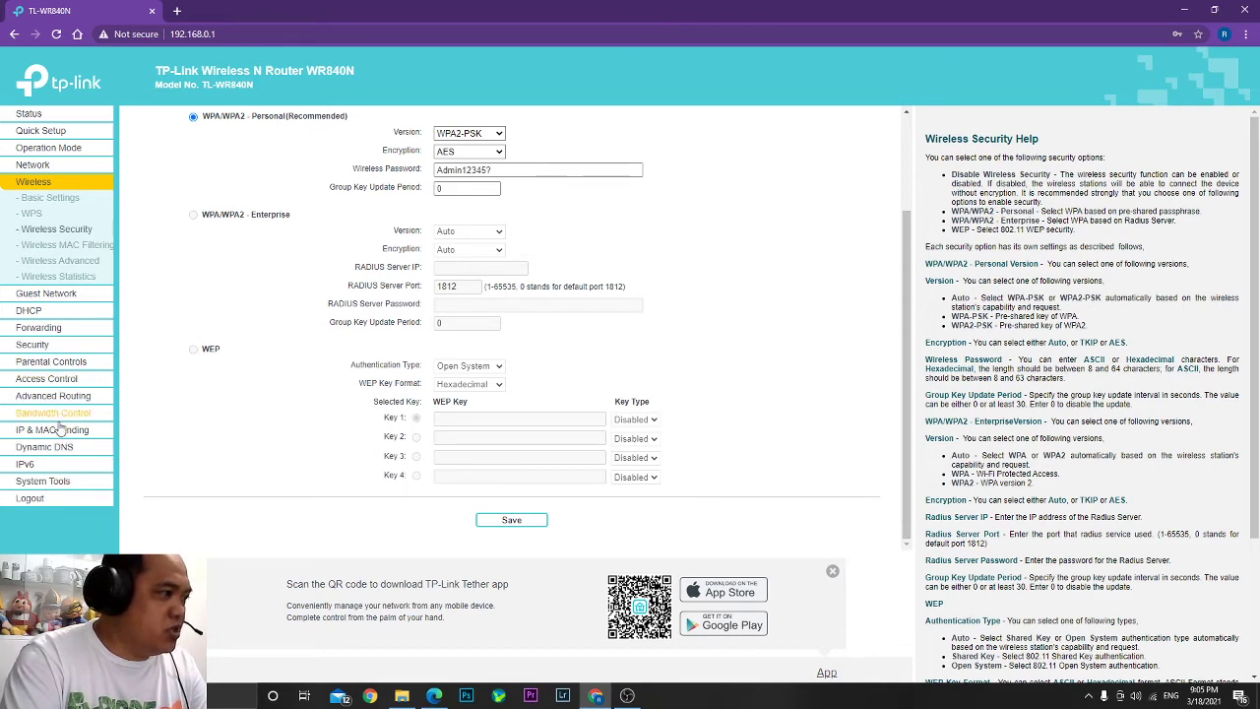
pyautogui.click(43, 482)
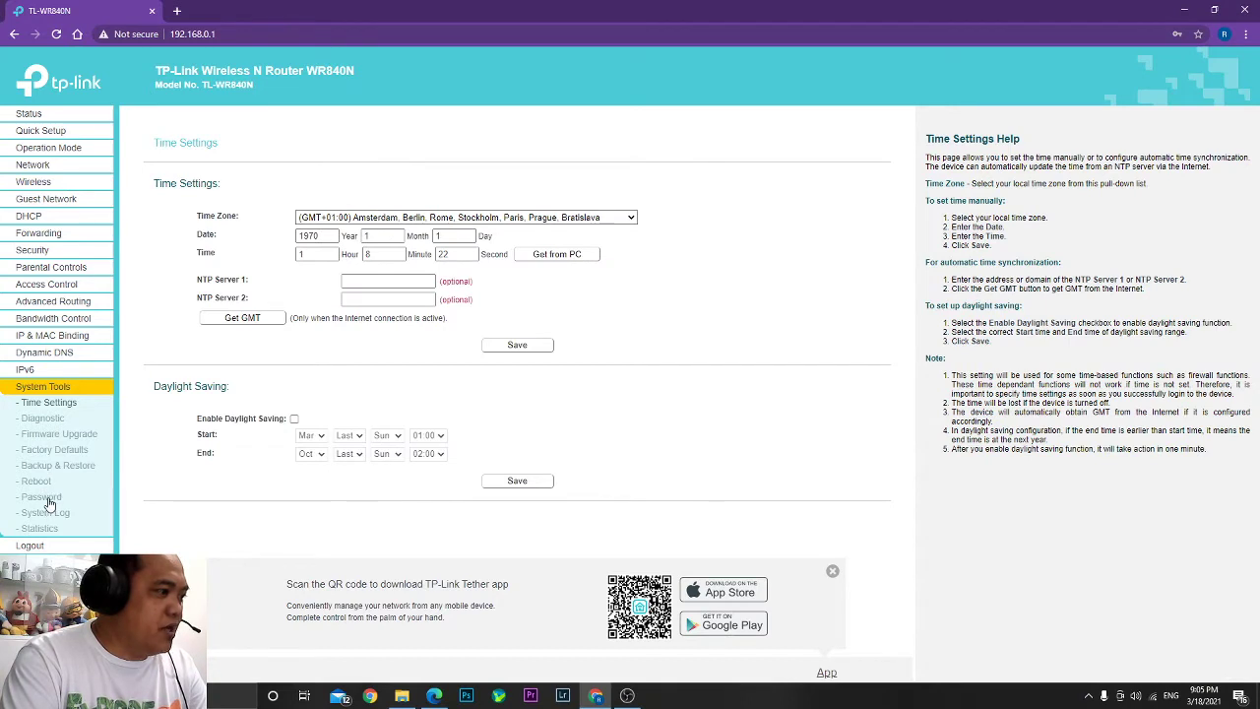
pyautogui.click(47, 498)
# Focus the Old User Name field on the System Tools Password page, closing the autofill list.
pyautogui.click(468, 198)
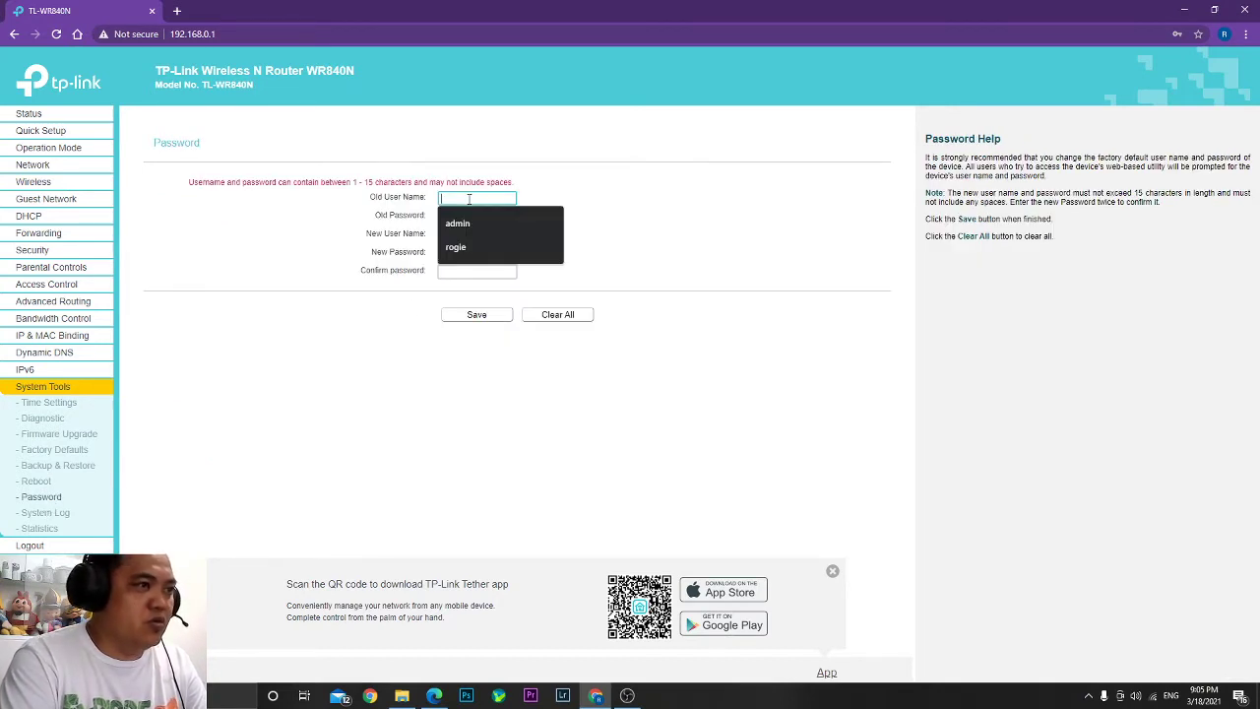
pyautogui.click(261, 210)
pyautogui.click(446, 198)
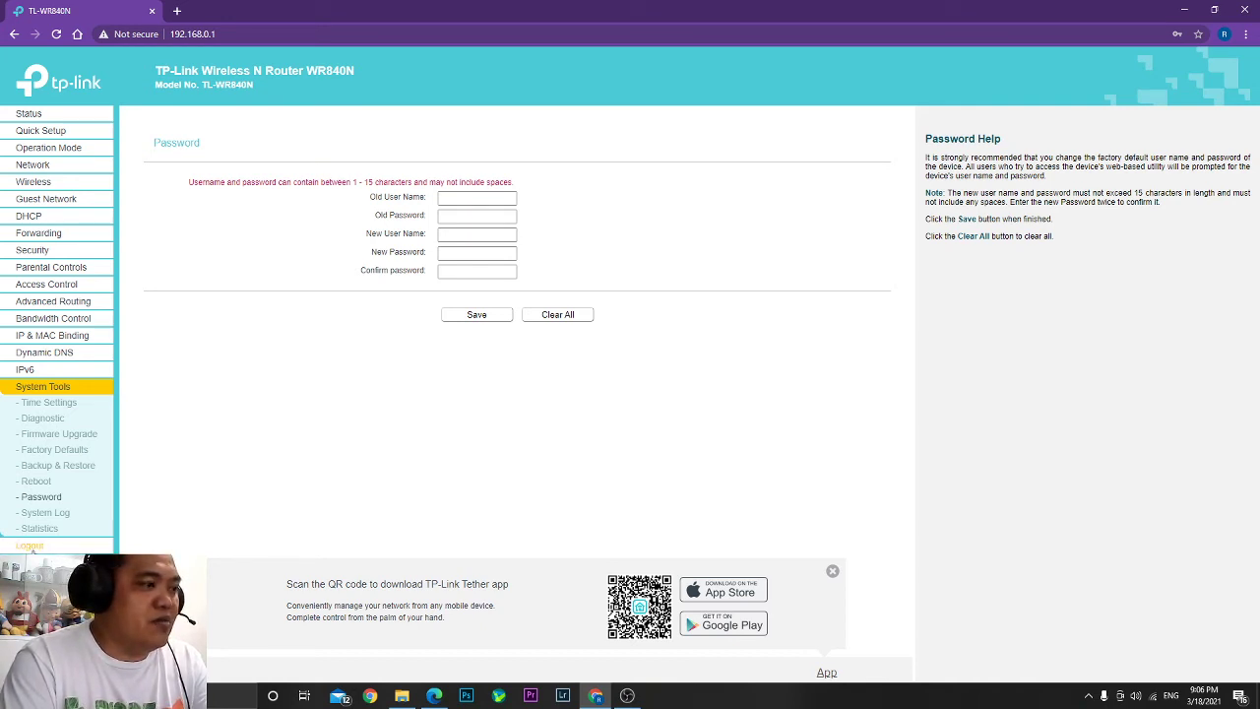
# Fill in the old admin username and password and the new admin username.
pyautogui.click(484, 198)
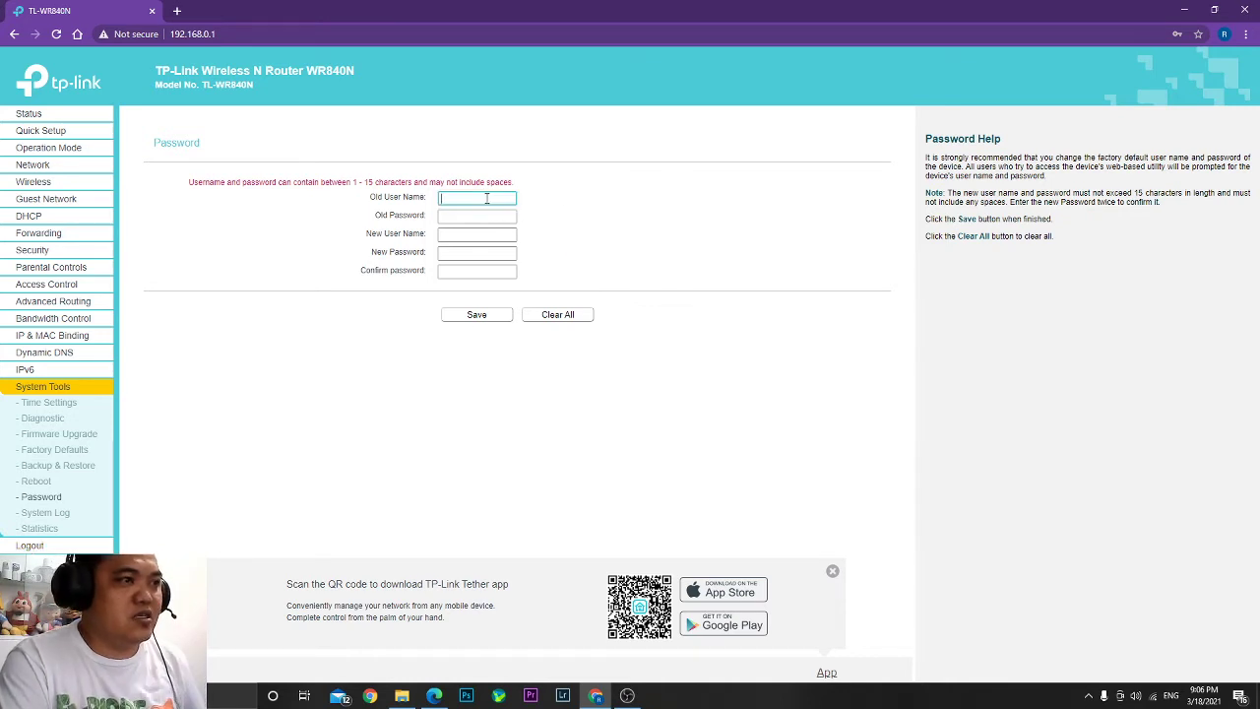
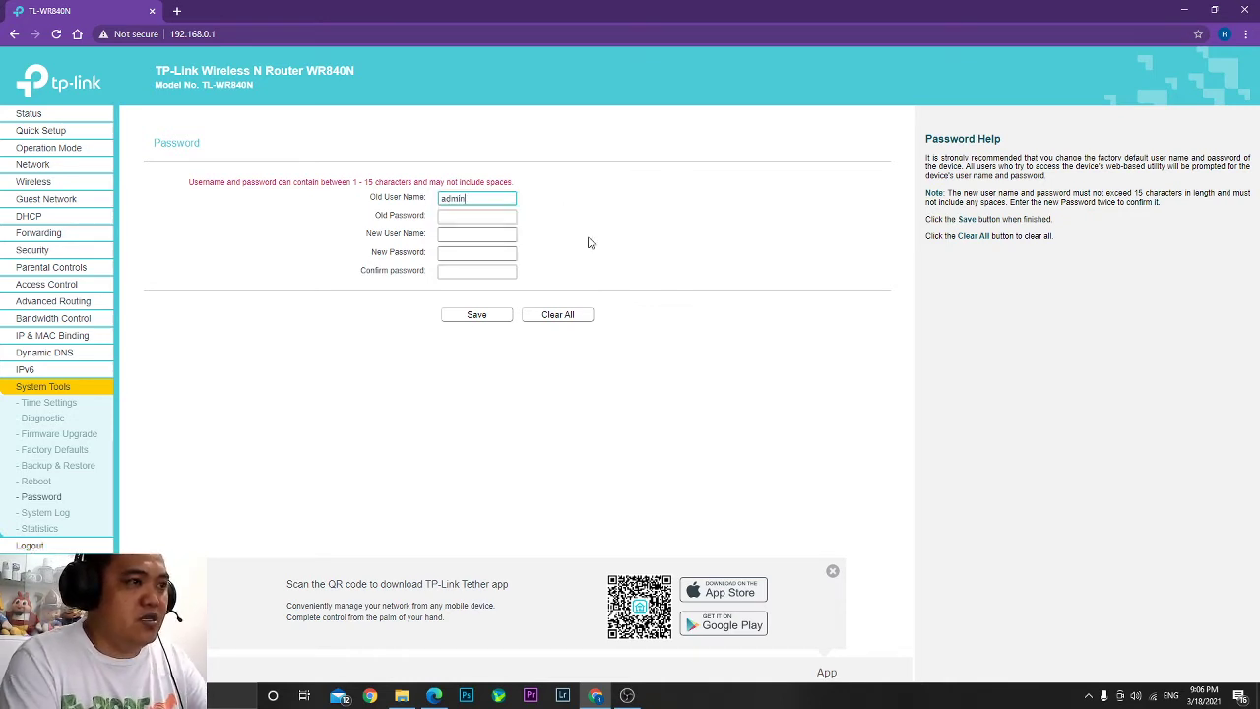
pyautogui.press('Tab')
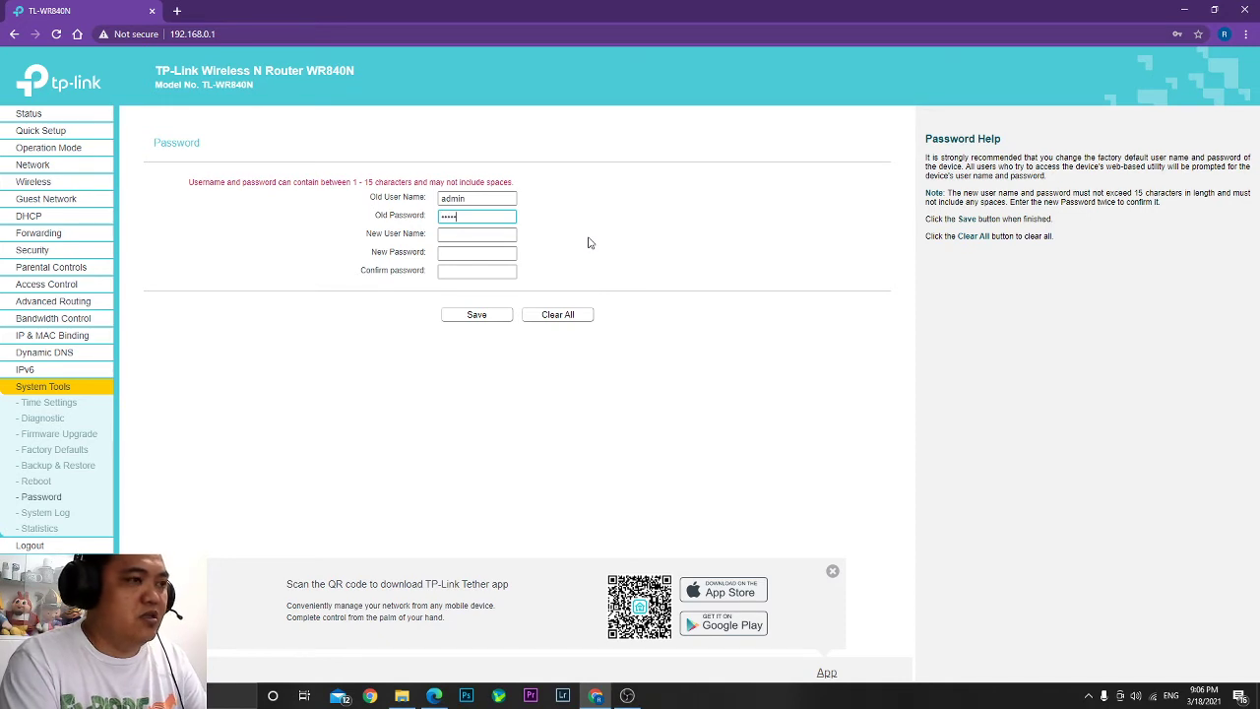
pyautogui.press('Tab')
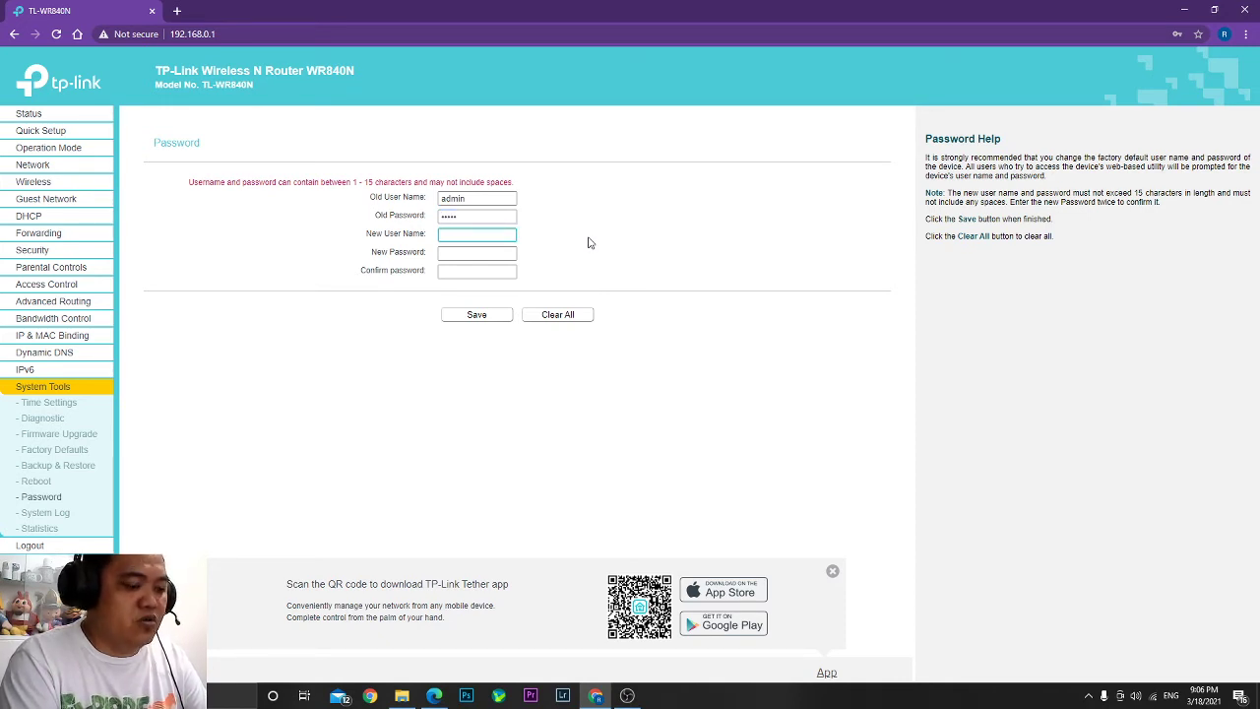
pyautogui.write('rogie')
pyautogui.press('Tab')
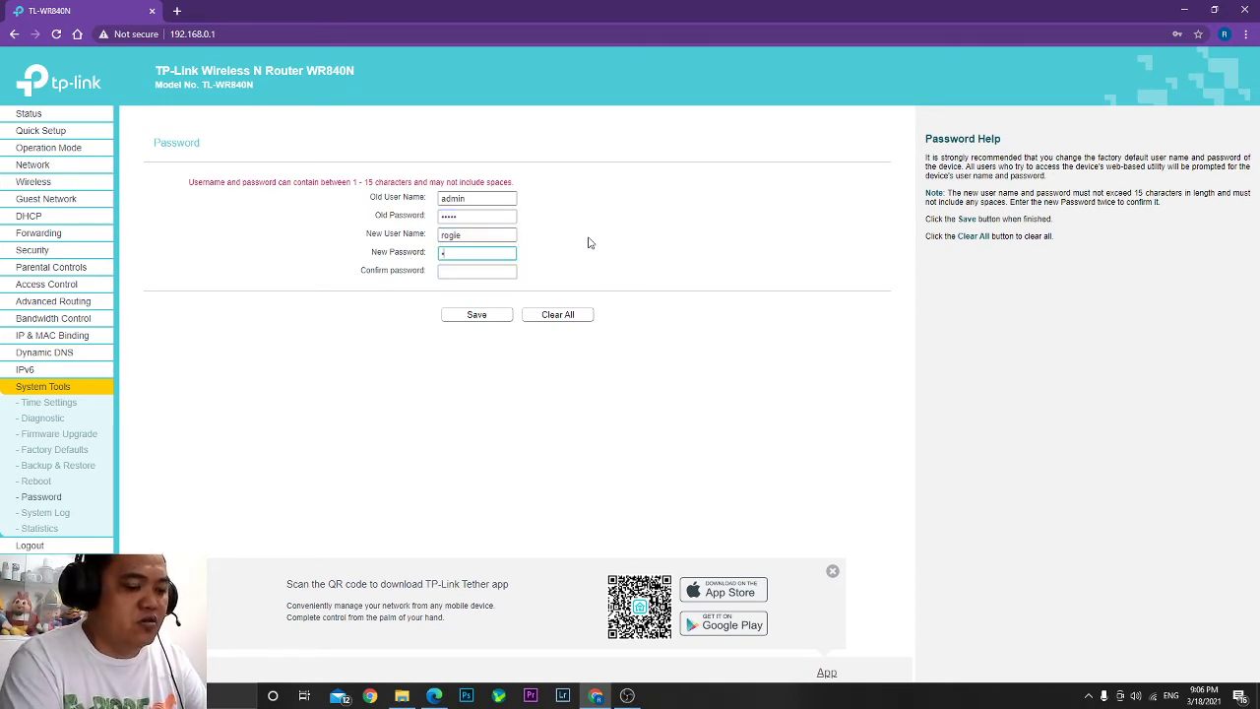
pyautogui.press('Tab')
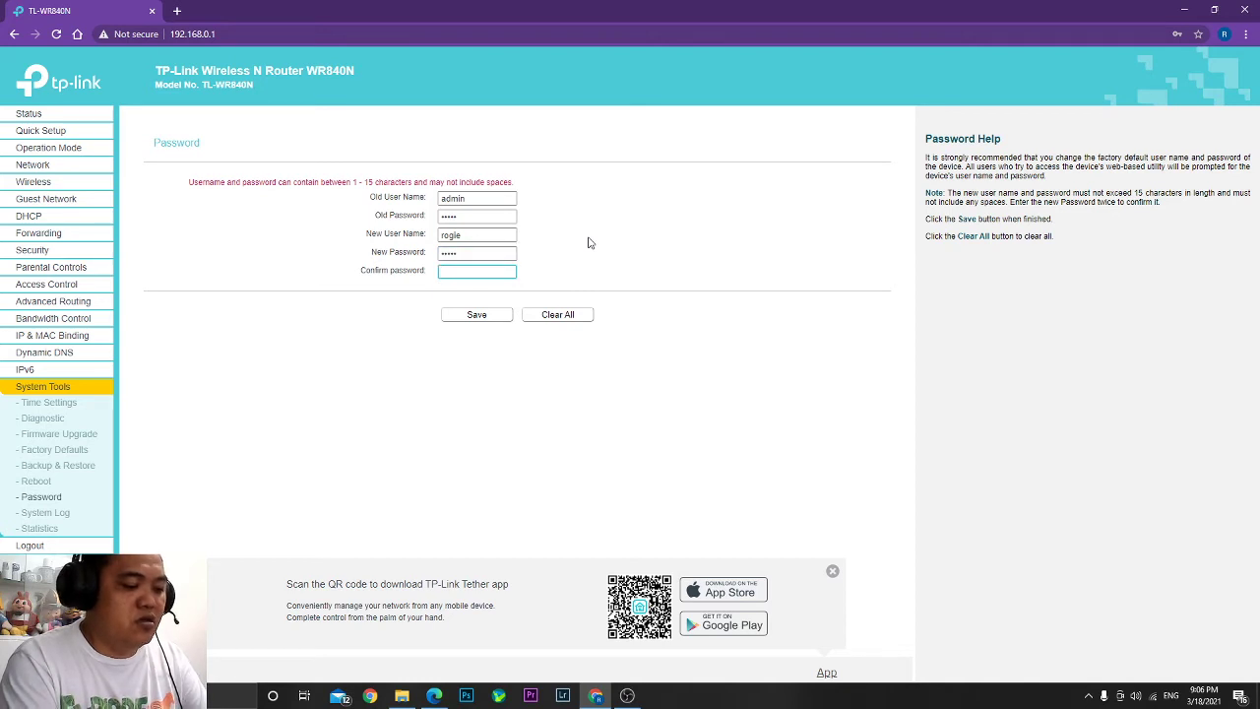
# Save the new admin login, sign back in, and highlight the SSID RGPTechSolution on Status.
pyautogui.click(465, 315)
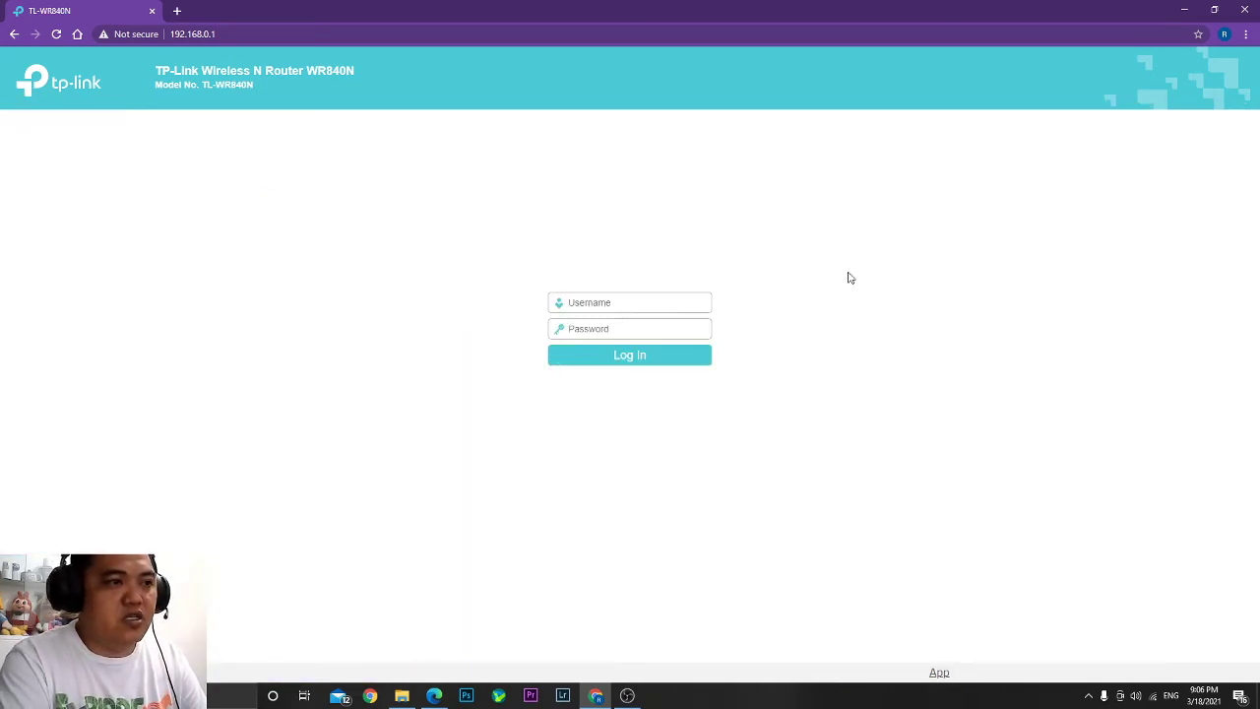
pyautogui.click(645, 302)
pyautogui.write('ad')
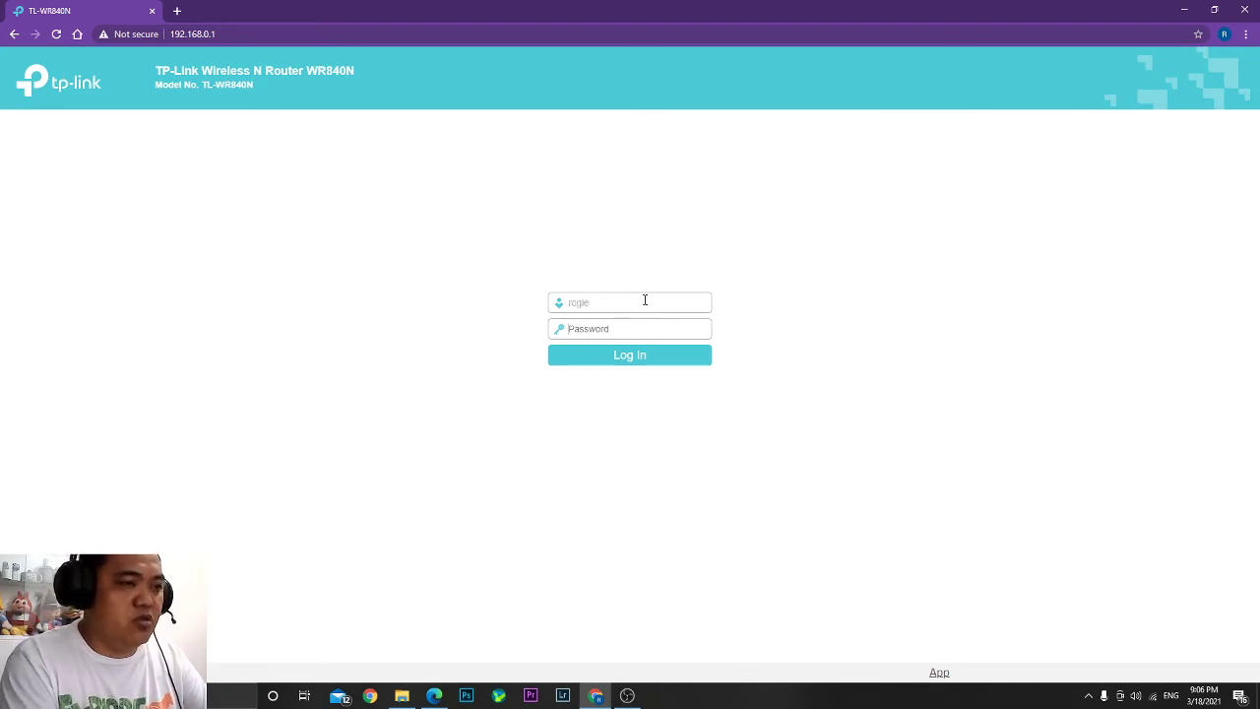
pyautogui.press('Tab')
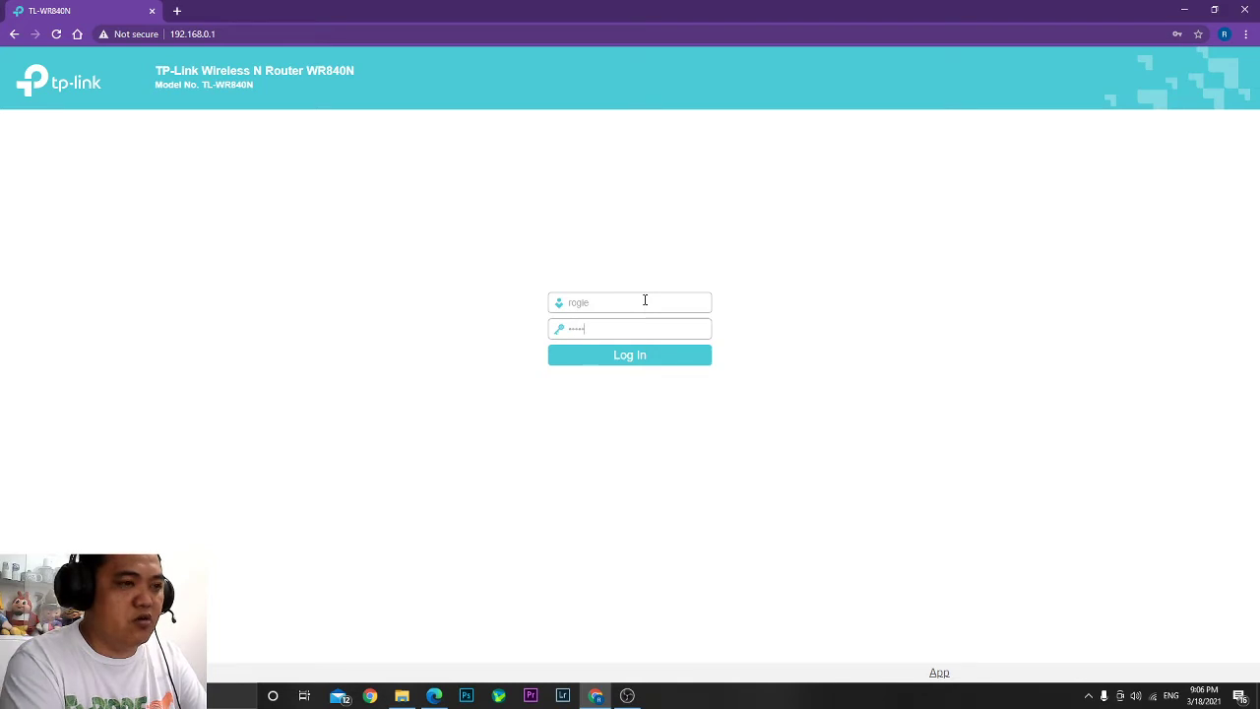
pyautogui.click(638, 356)
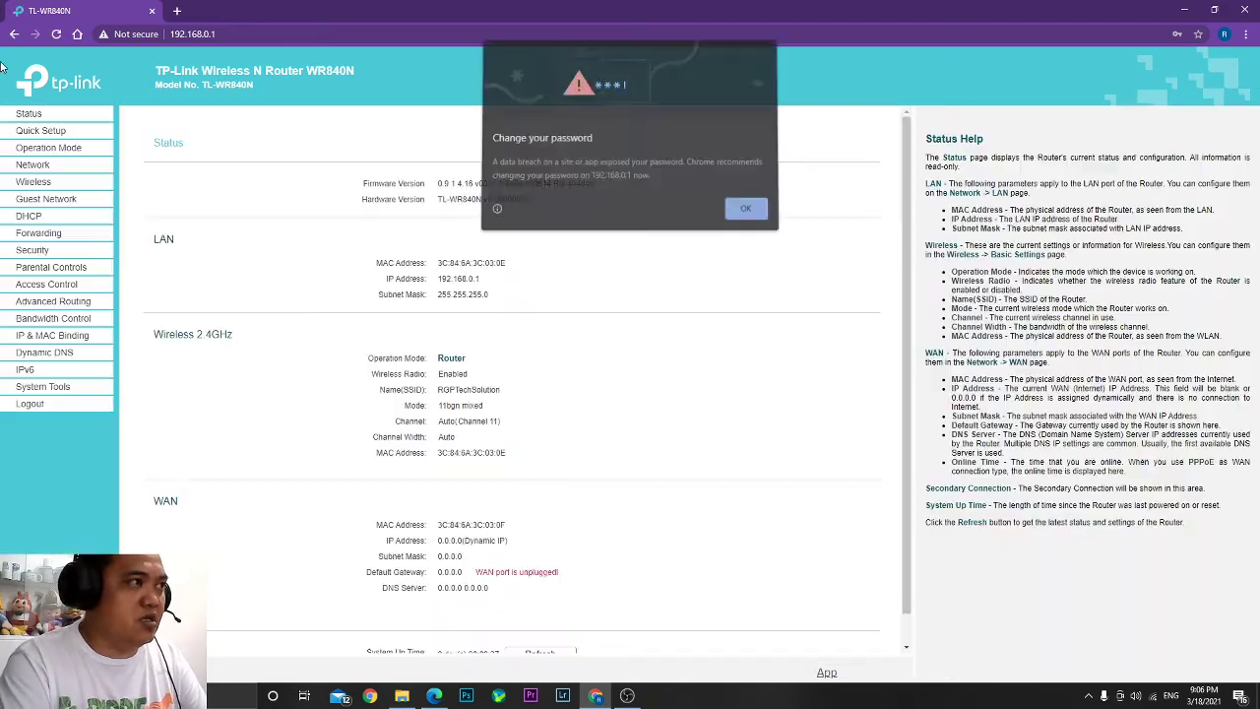
pyautogui.click(737, 209)
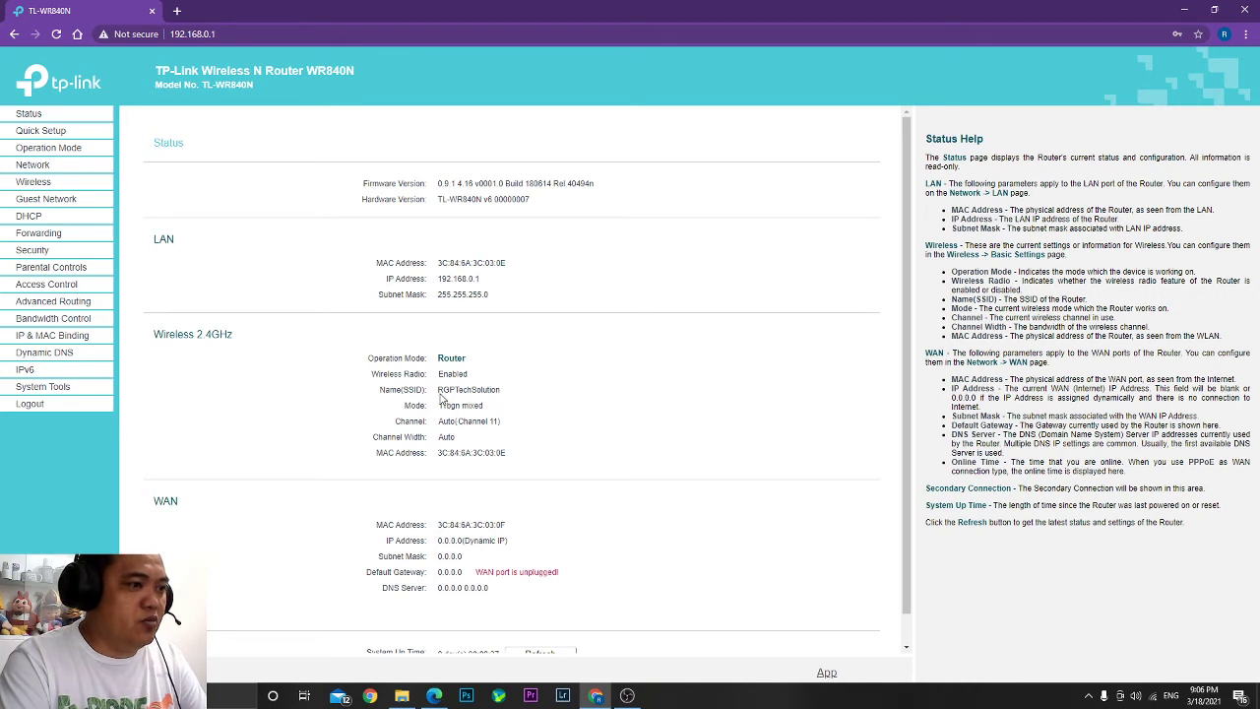
pyautogui.moveTo(438, 391); pyautogui.dragTo(510, 394)
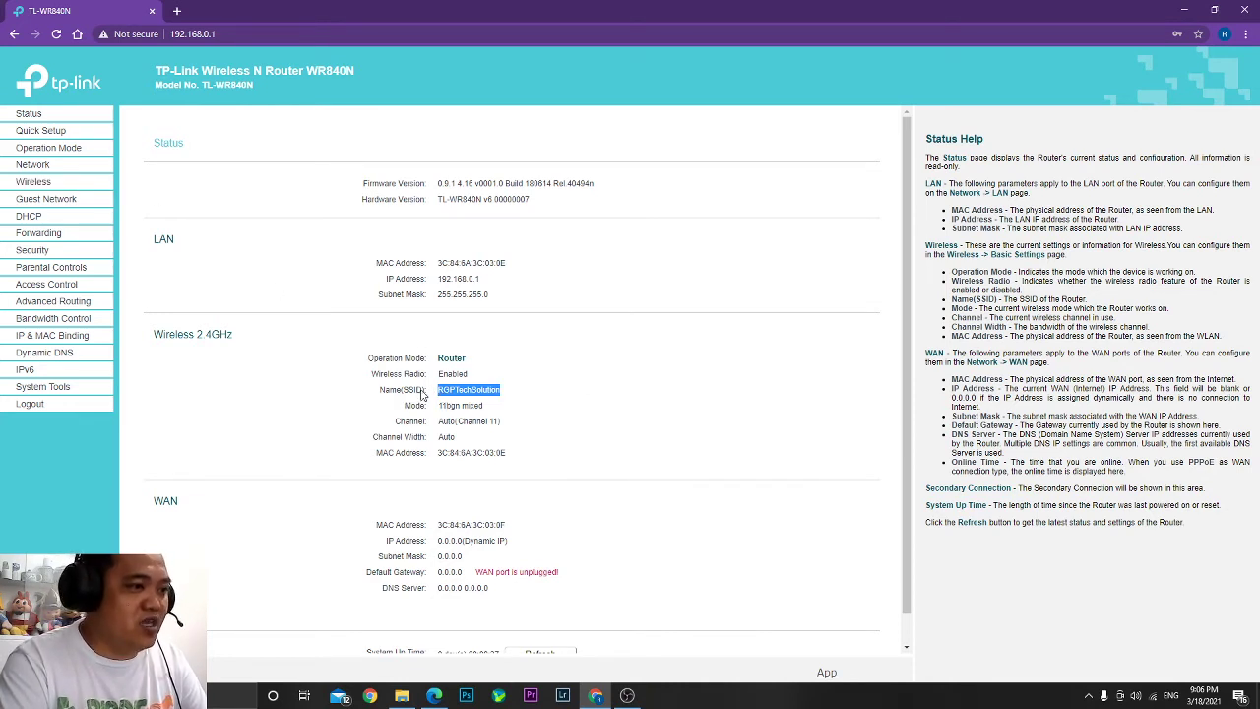
# Check the WPA2-PSK Wireless Password on Wireless Security, then show nearby Wi-Fi networks.
pyautogui.click(49, 186)
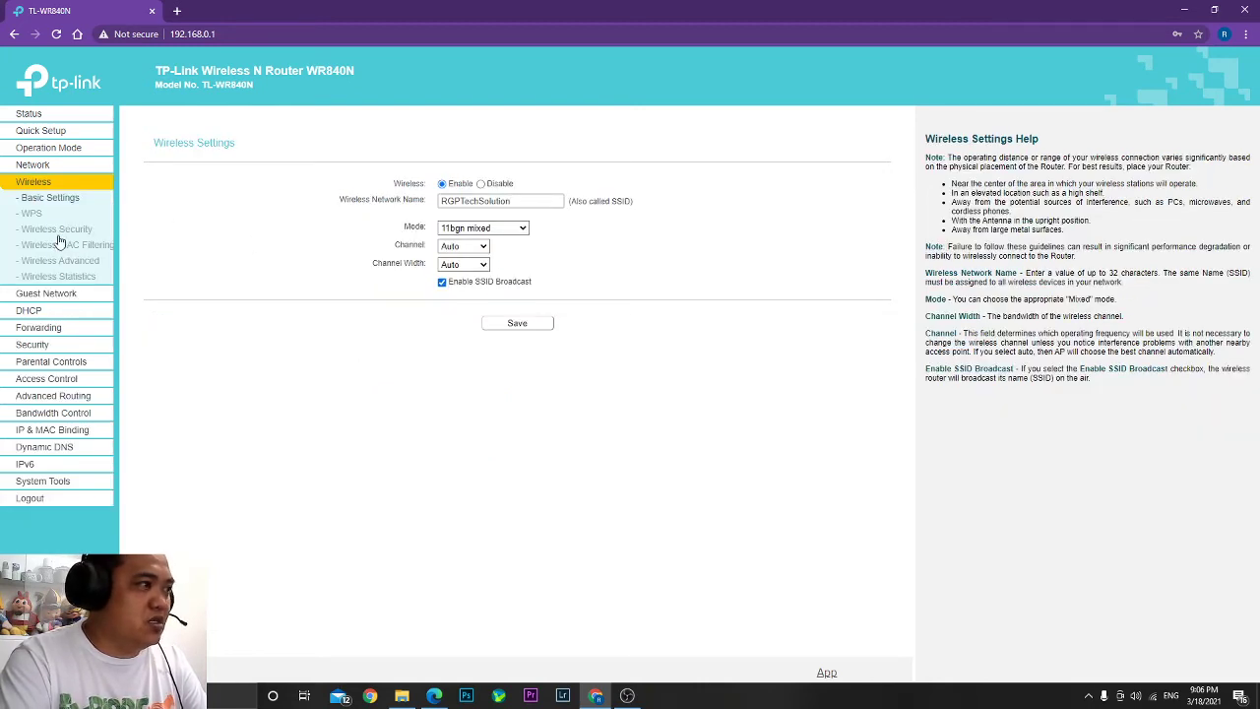
pyautogui.click(56, 229)
pyautogui.tripleClick(520, 298)
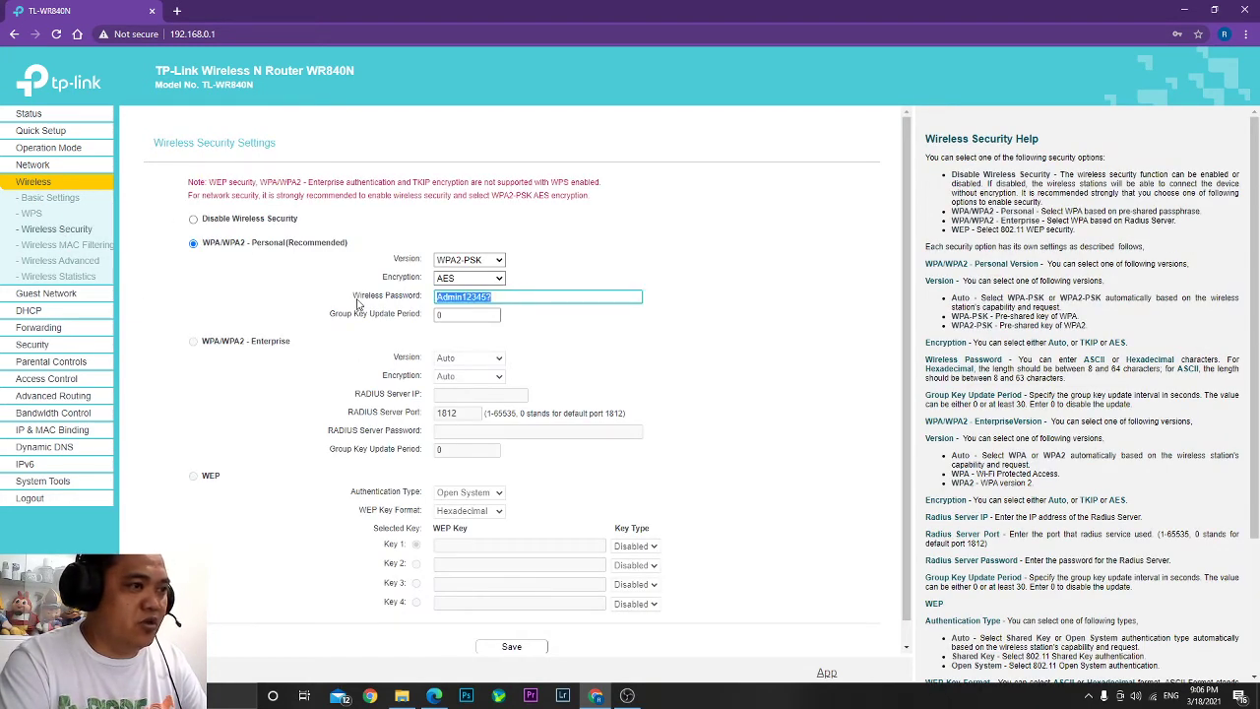
pyautogui.click(1153, 695)
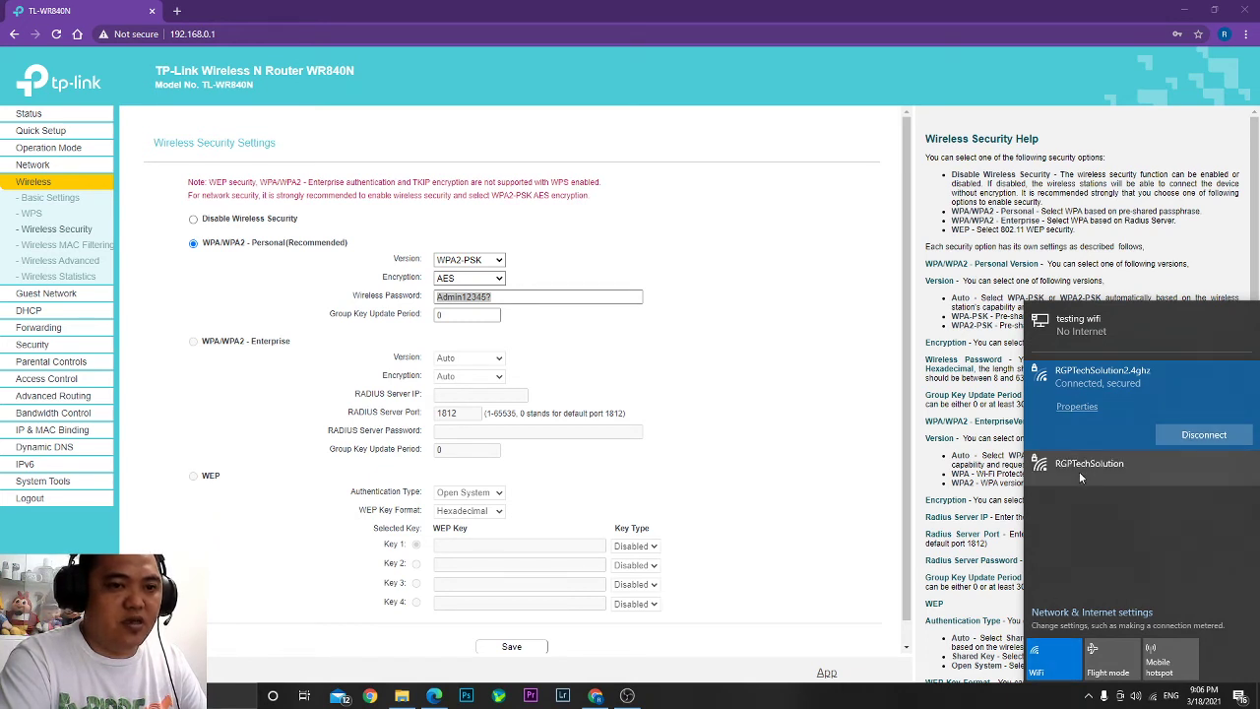
# Connect the laptop to RGPTechSolution with the new WPA2 security key, then open Wireless Statistics.
pyautogui.click(1079, 469)
pyautogui.click(1201, 470)
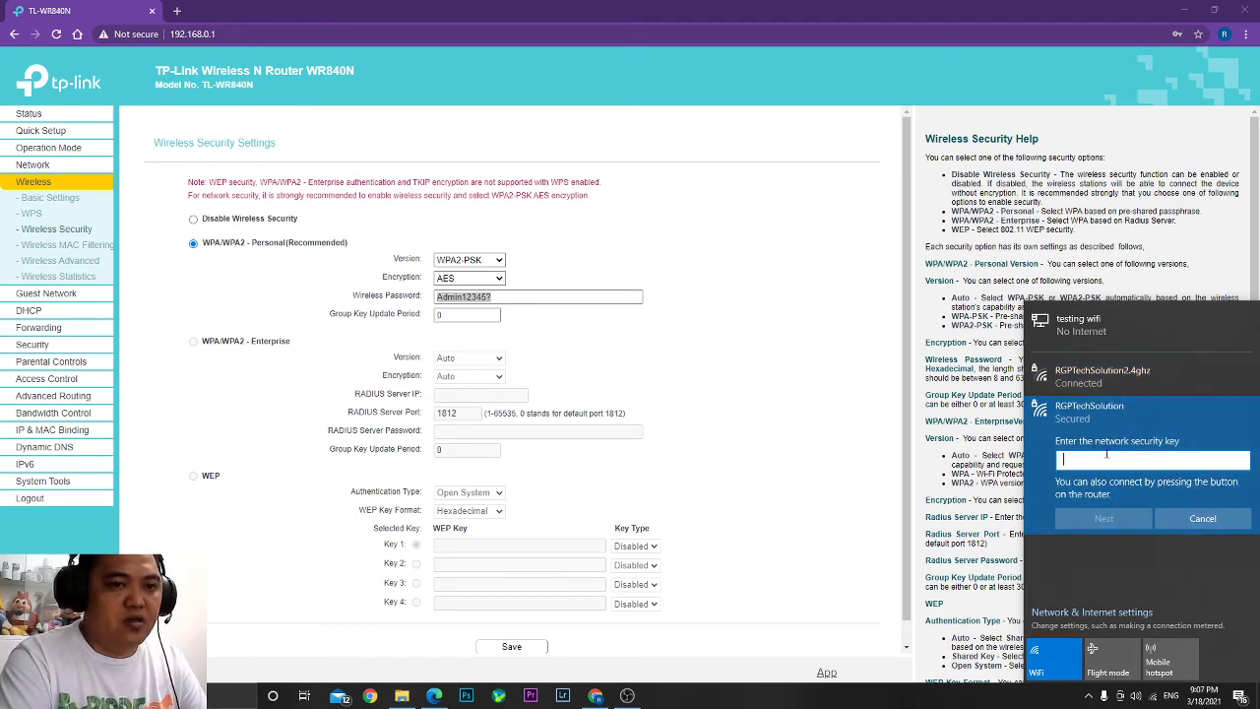
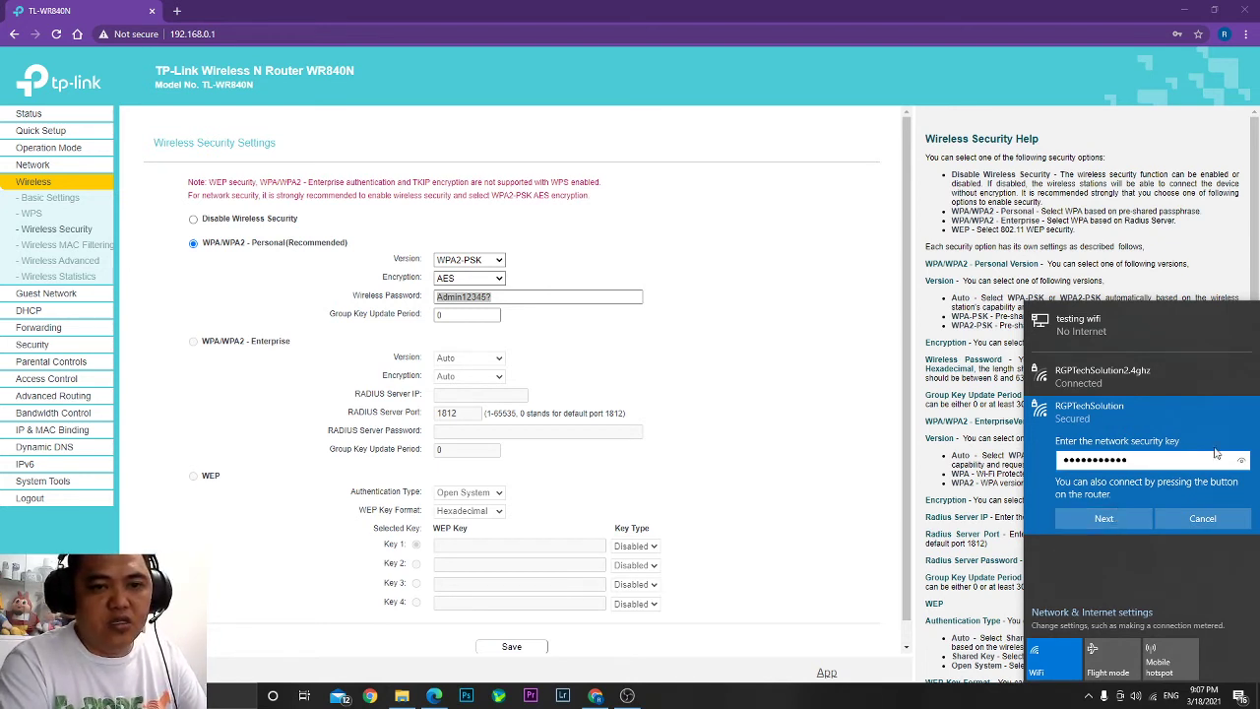
pyautogui.click(1244, 461)
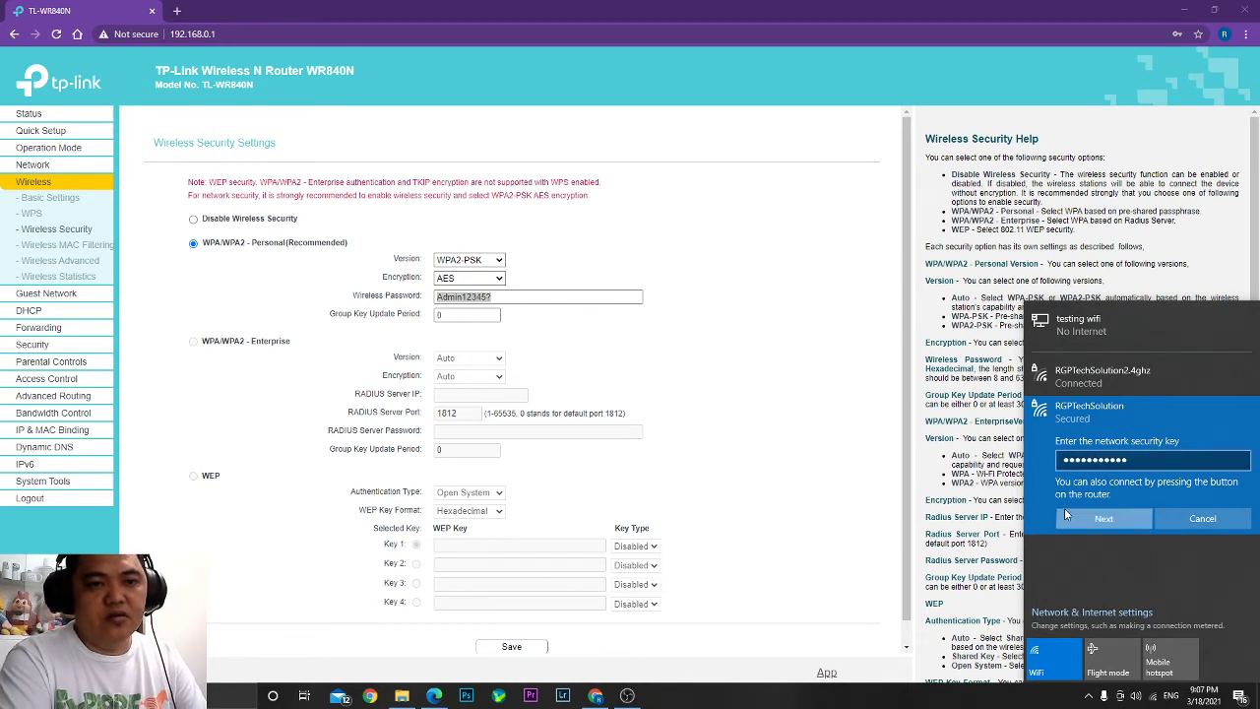
pyautogui.click(1104, 521)
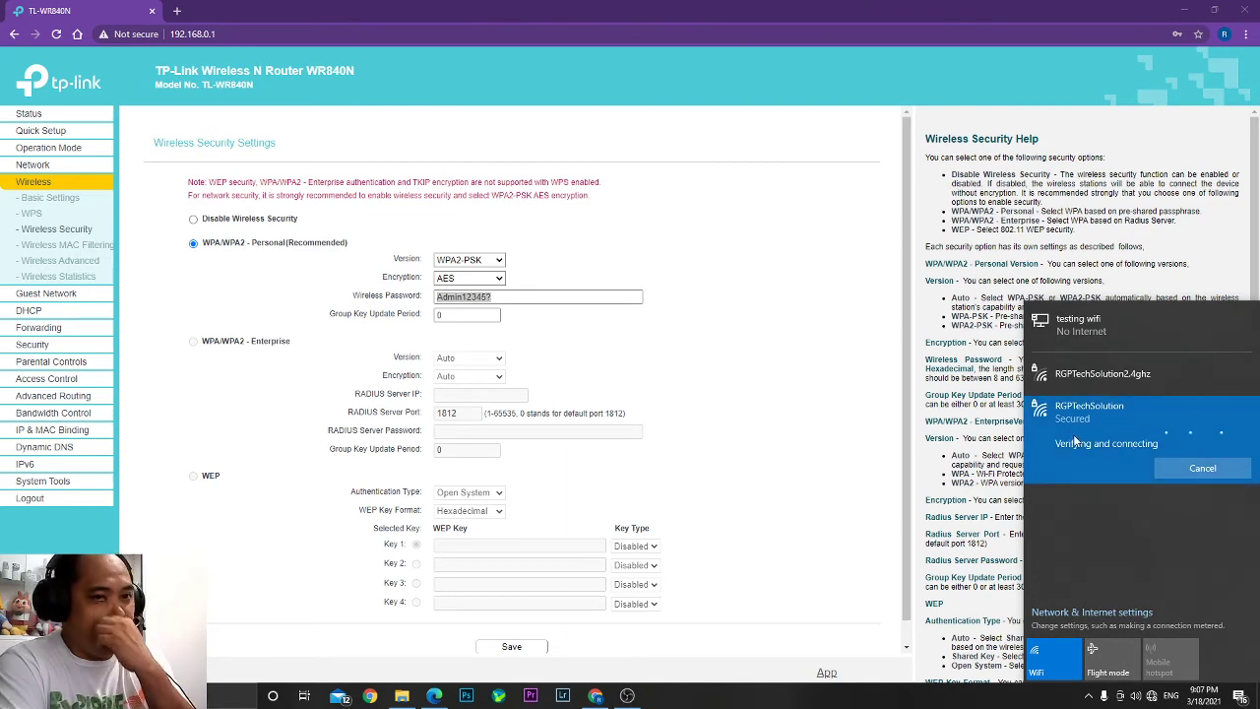
pyautogui.click(767, 451)
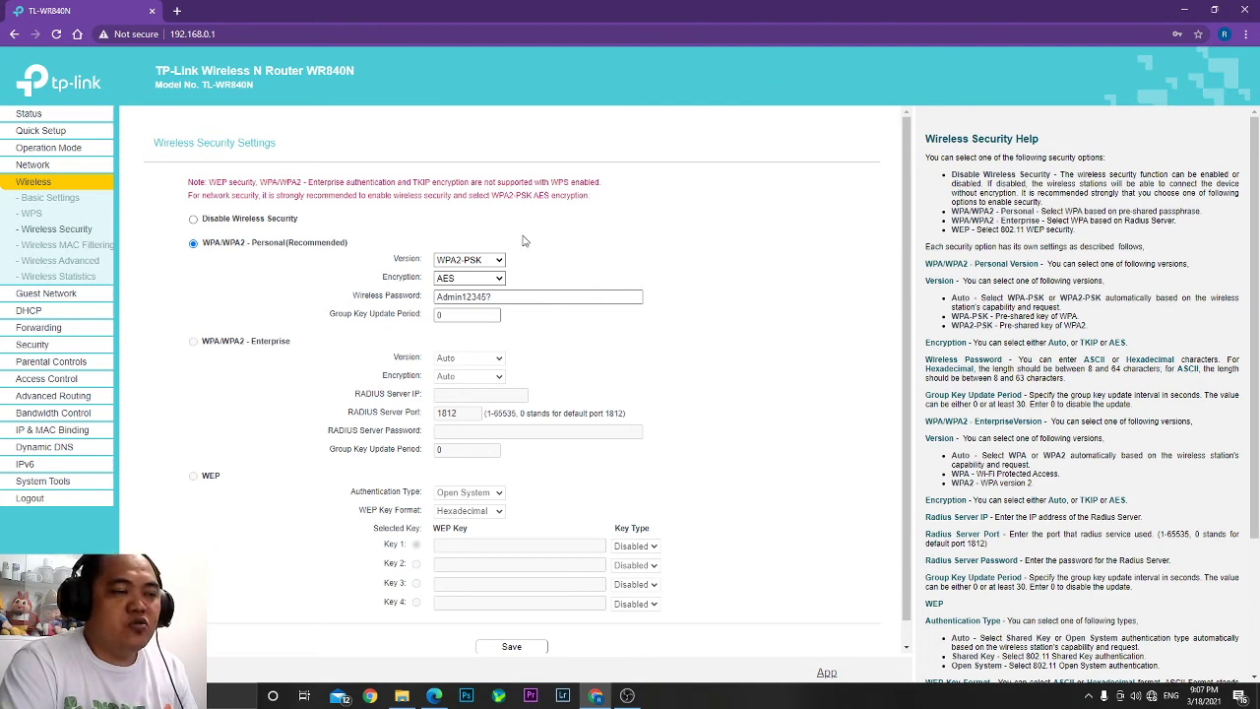
pyautogui.click(59, 277)
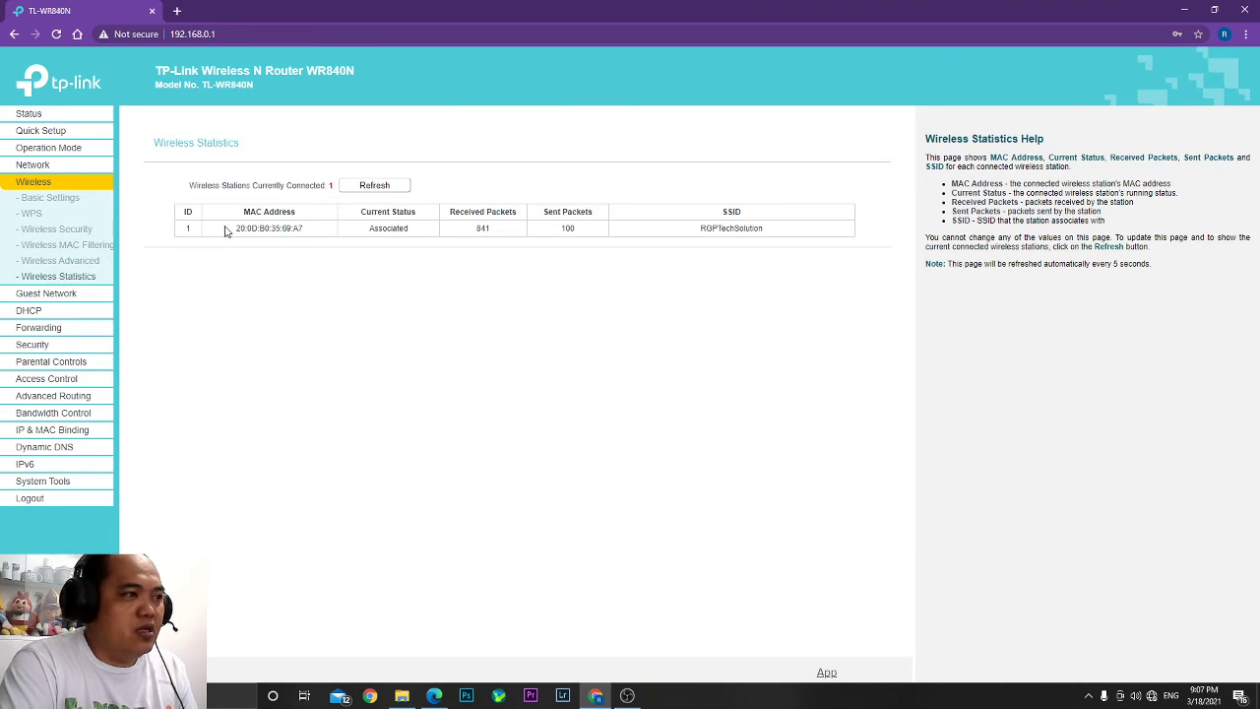
# Check the station table and confirm the tray shows the laptop connected to RGPTechSolution.
pyautogui.moveTo(225, 230); pyautogui.dragTo(838, 242)
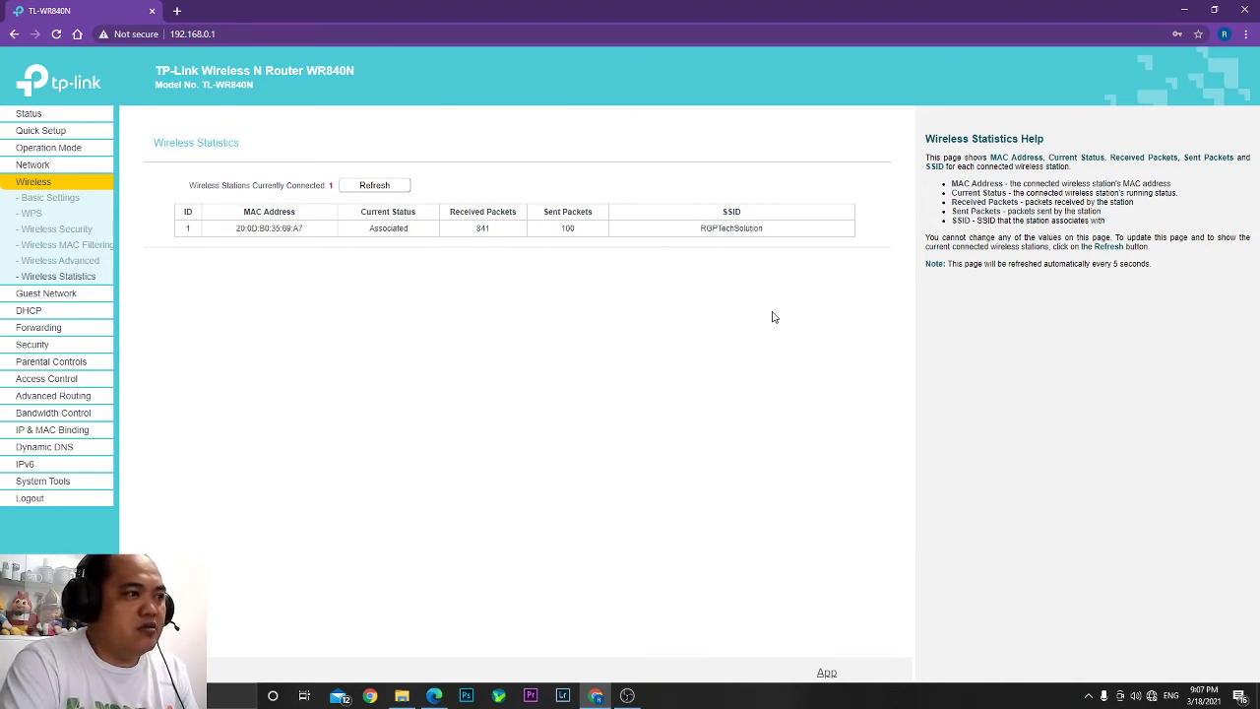
pyautogui.moveTo(186, 237); pyautogui.dragTo(169, 239)
pyautogui.click(177, 258)
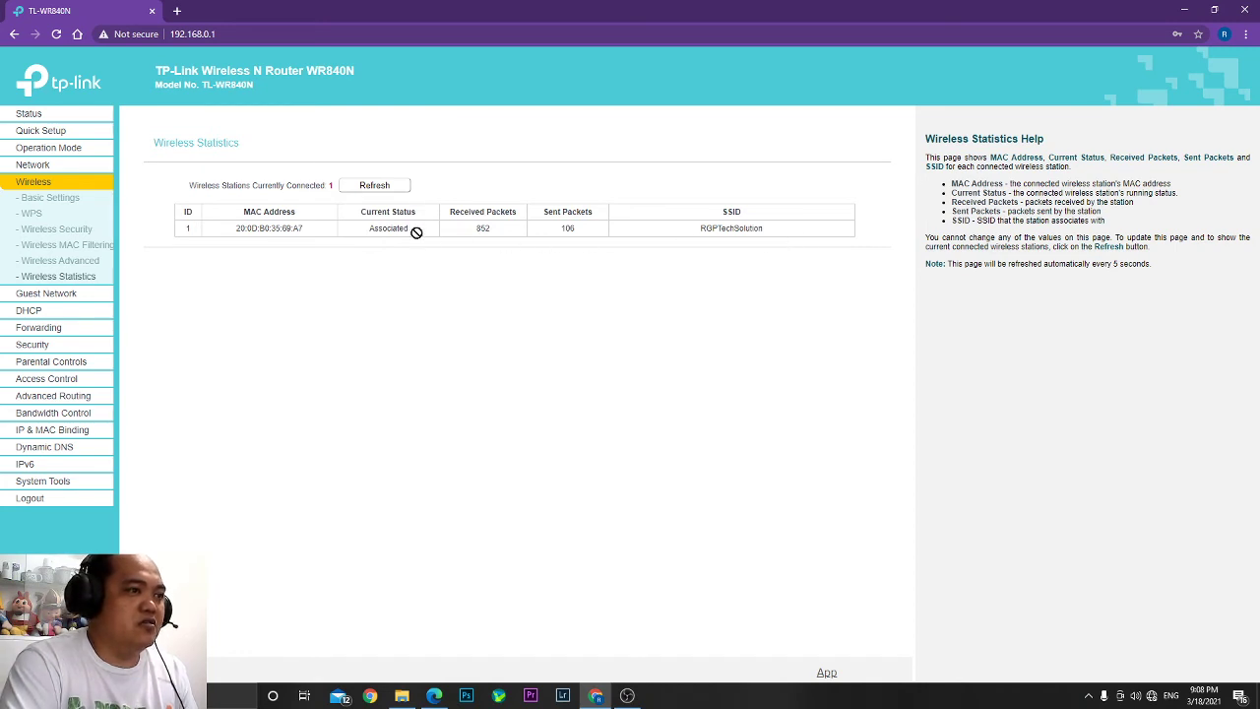
pyautogui.click(1153, 697)
pyautogui.click(1088, 378)
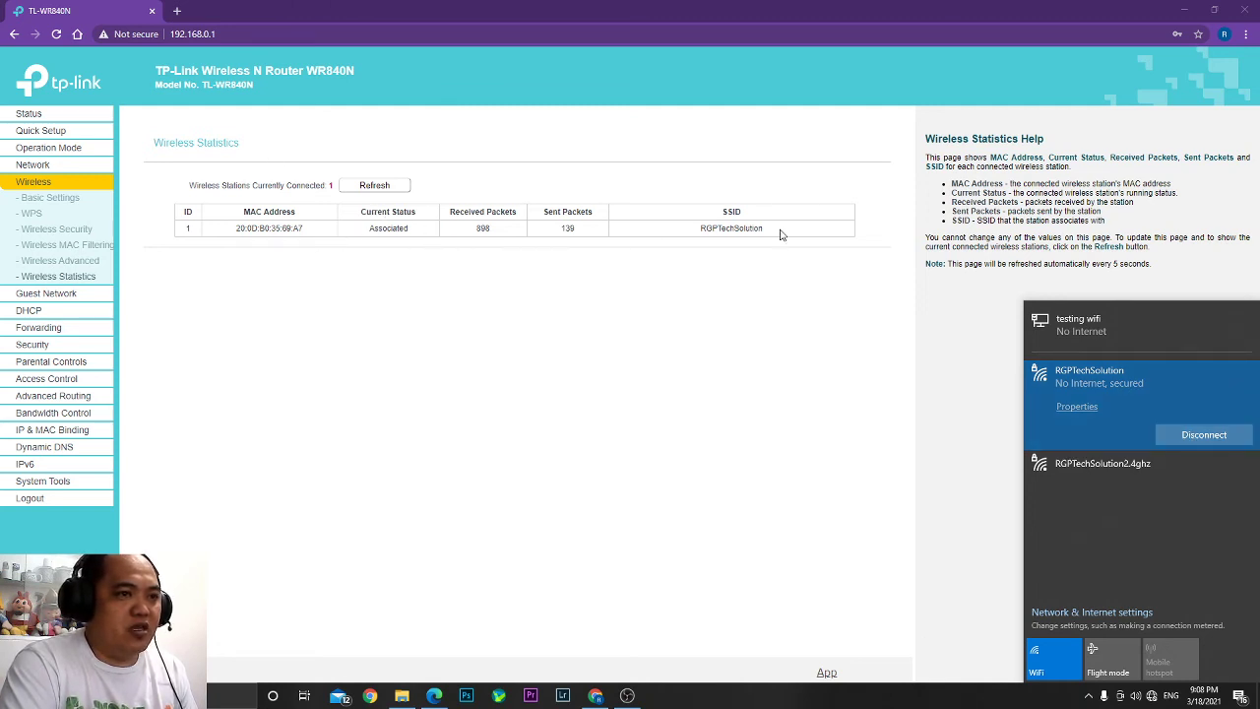
# Recheck the connected station's row, then log out of the router admin.
pyautogui.moveTo(783, 236); pyautogui.dragTo(99, 240)
pyautogui.moveTo(177, 239); pyautogui.dragTo(184, 231)
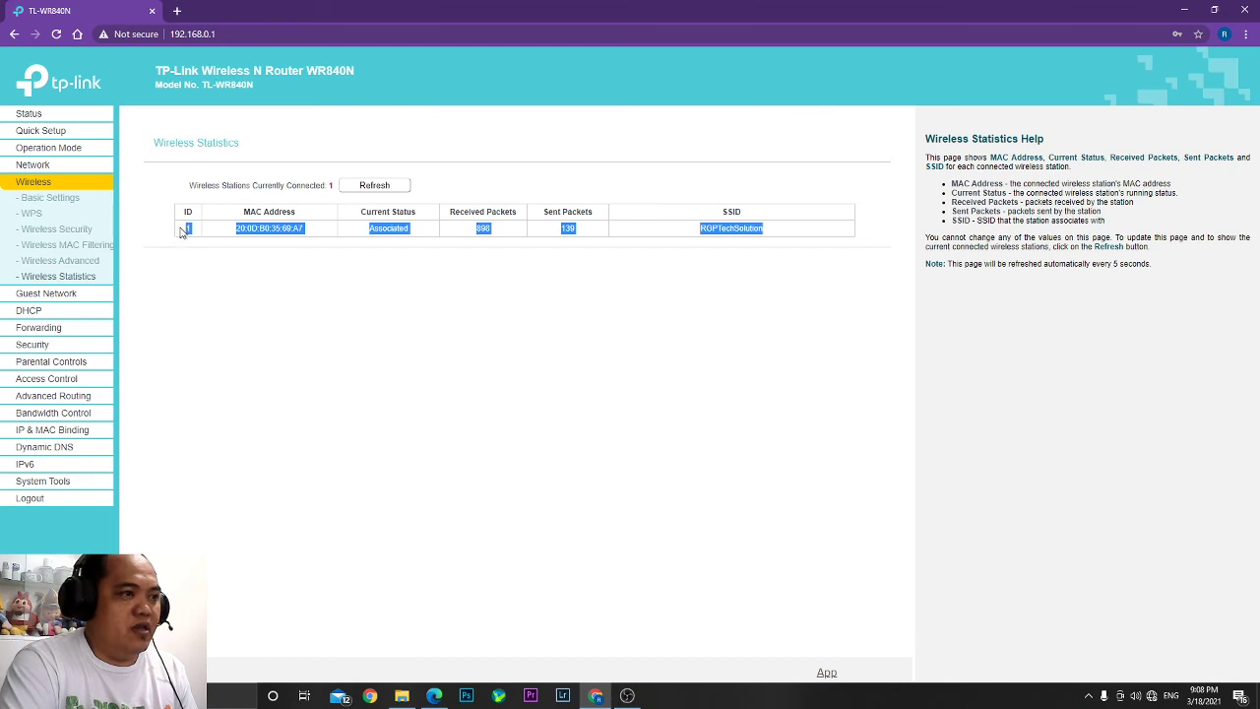
pyautogui.click(661, 403)
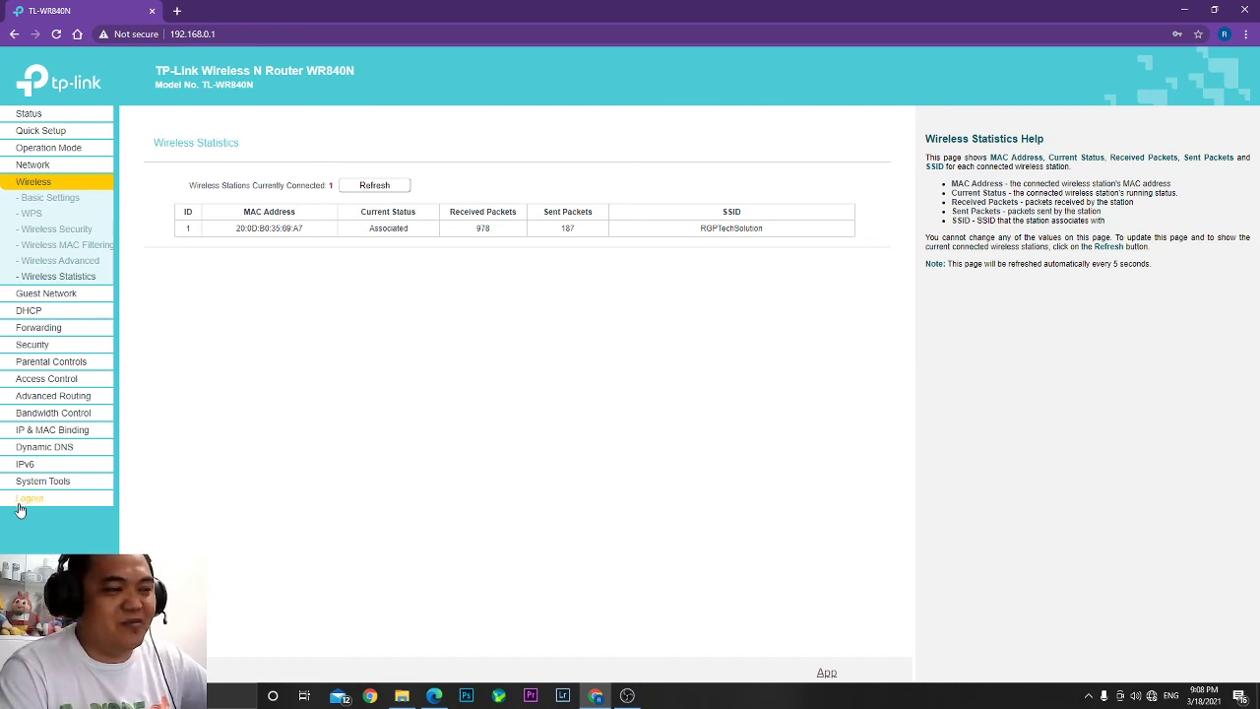
pyautogui.click(31, 504)
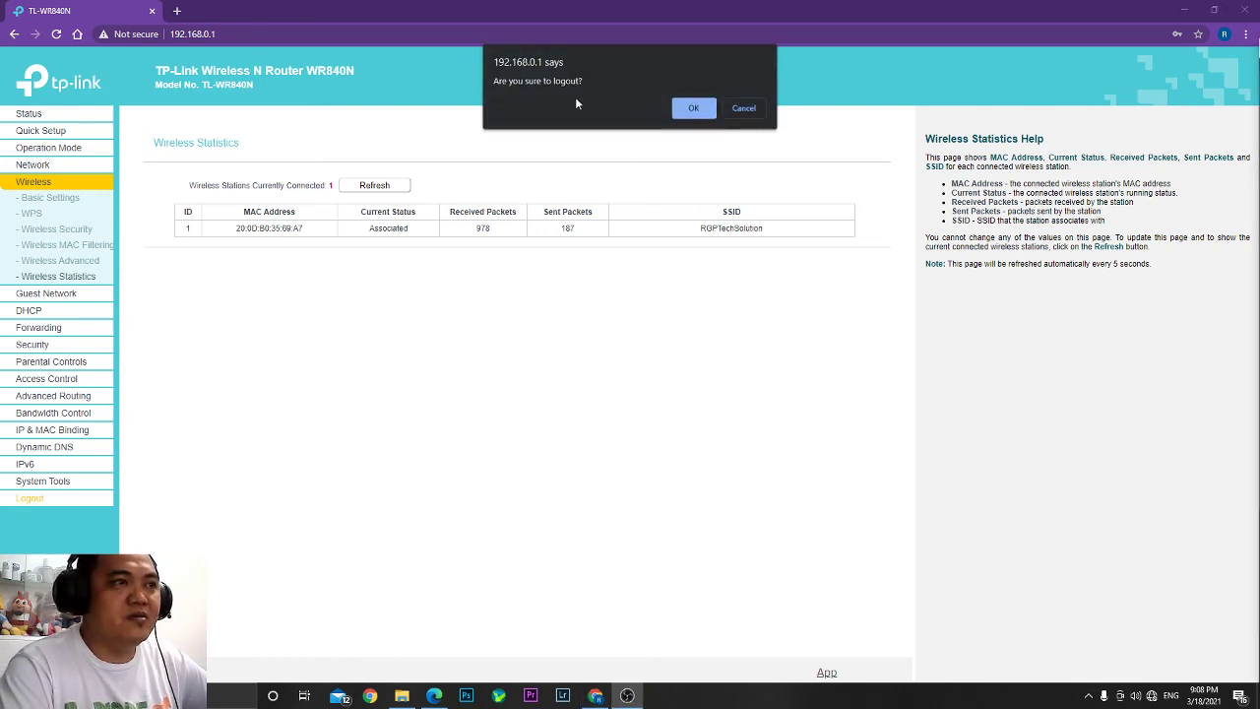
pyautogui.click(695, 109)
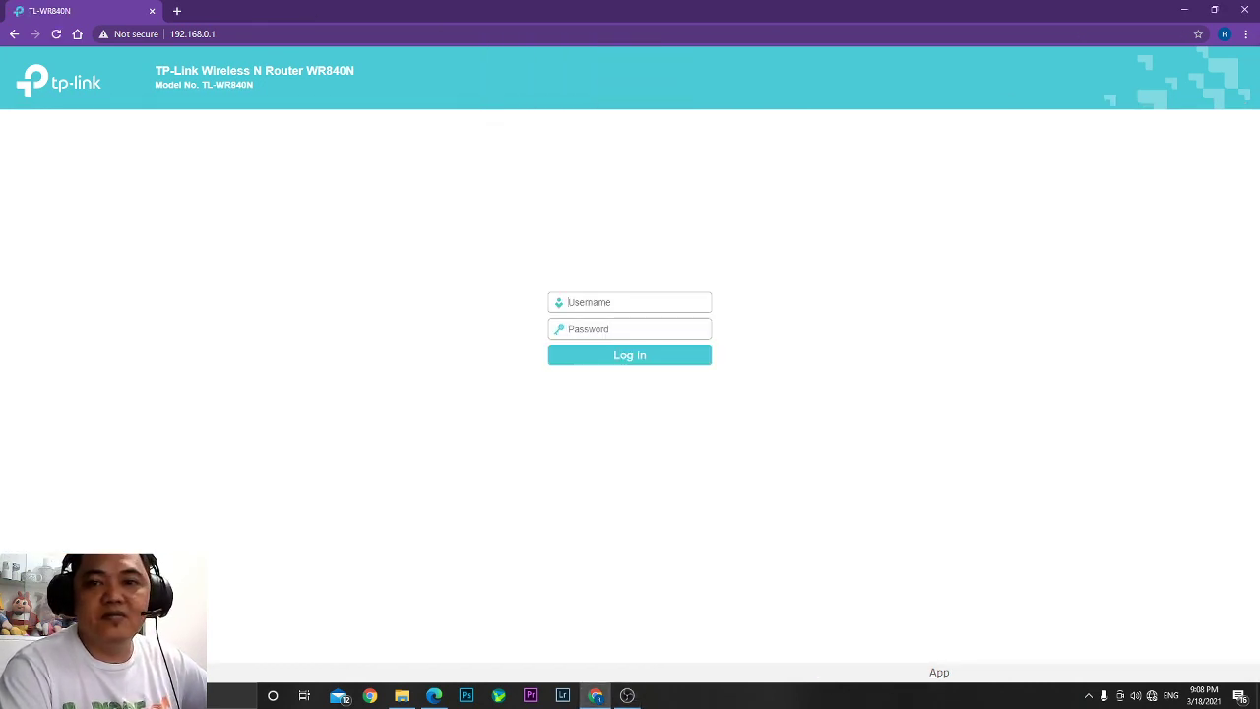